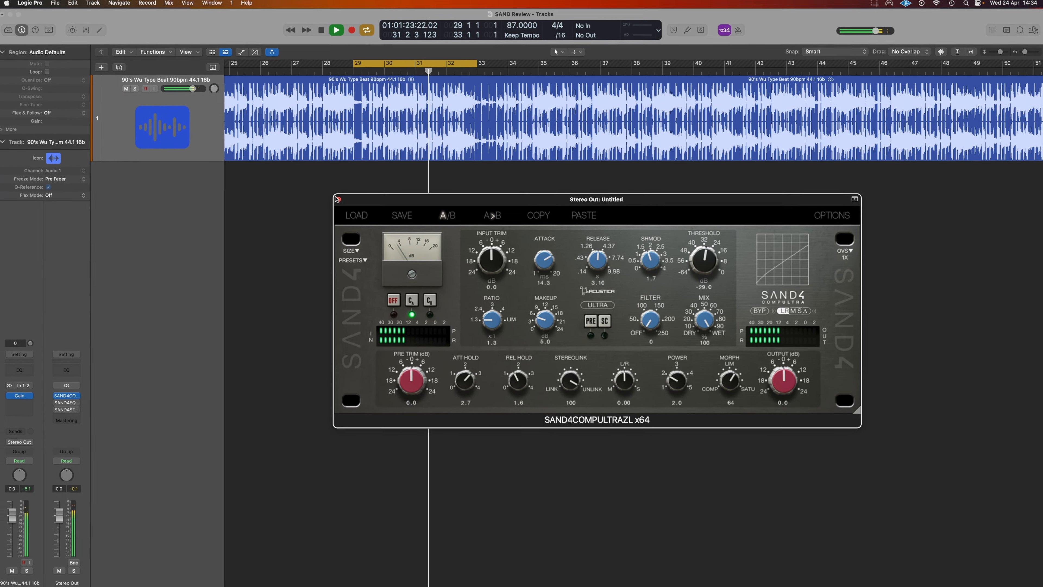
{"action": "left_click", "coordinate": [872, 5]}
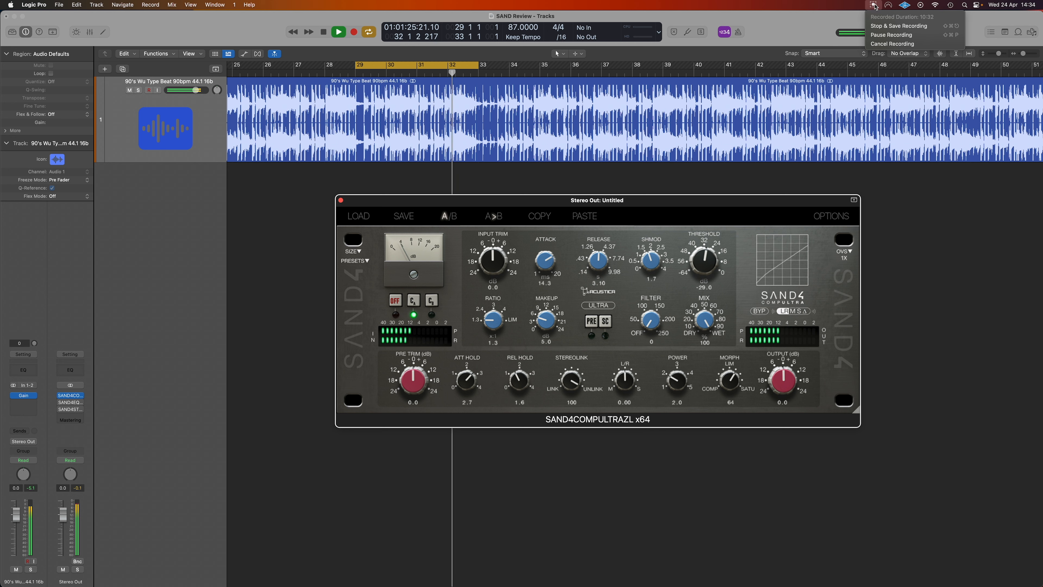
{"action": "left_click", "coordinate": [890, 25]}
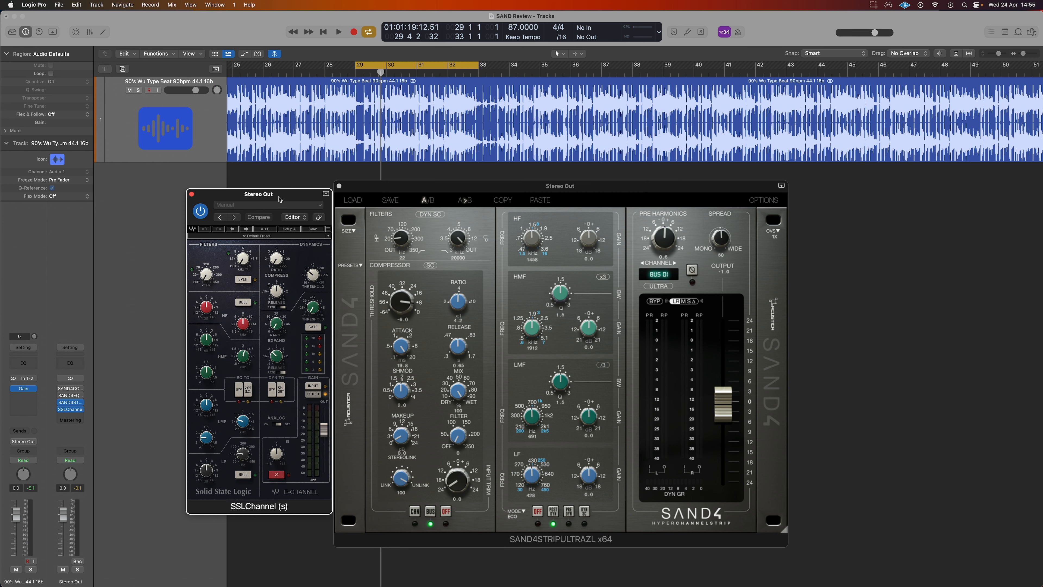
Move the SSLChannel window clear of the SAND4 channel strip and enable DYN SC for the strip's filters
{"action": "left_click_drag", "start_coordinate": [265, 201], "coordinate": [242, 202]}
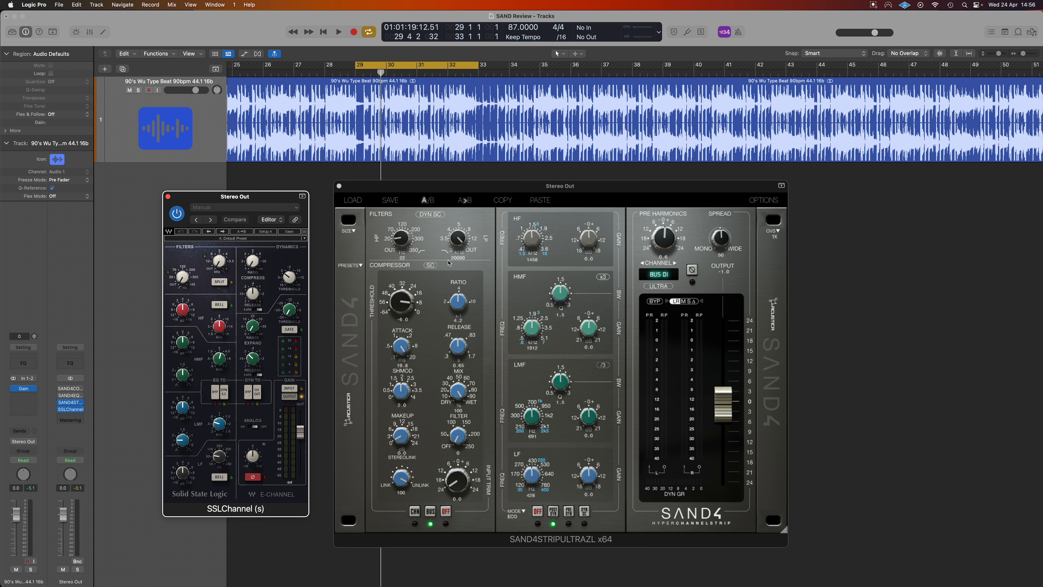
{"action": "left_click", "coordinate": [429, 214]}
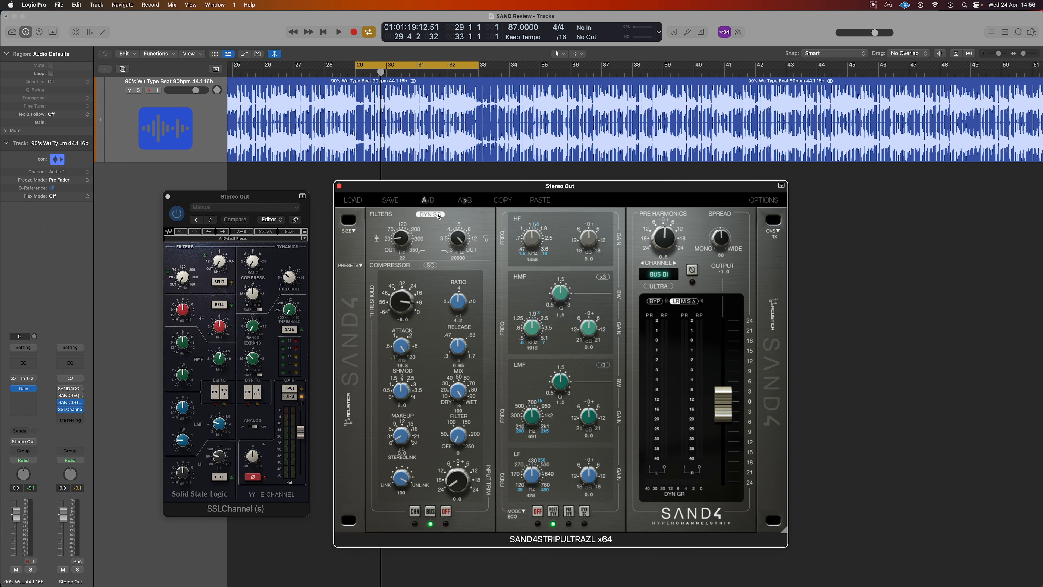
Toggle the EQ-to-dynamics sidechain switch in SSLChannel on and off, then close the plugin and remove it from the Stereo Out inserts
{"action": "left_click", "coordinate": [224, 393]}
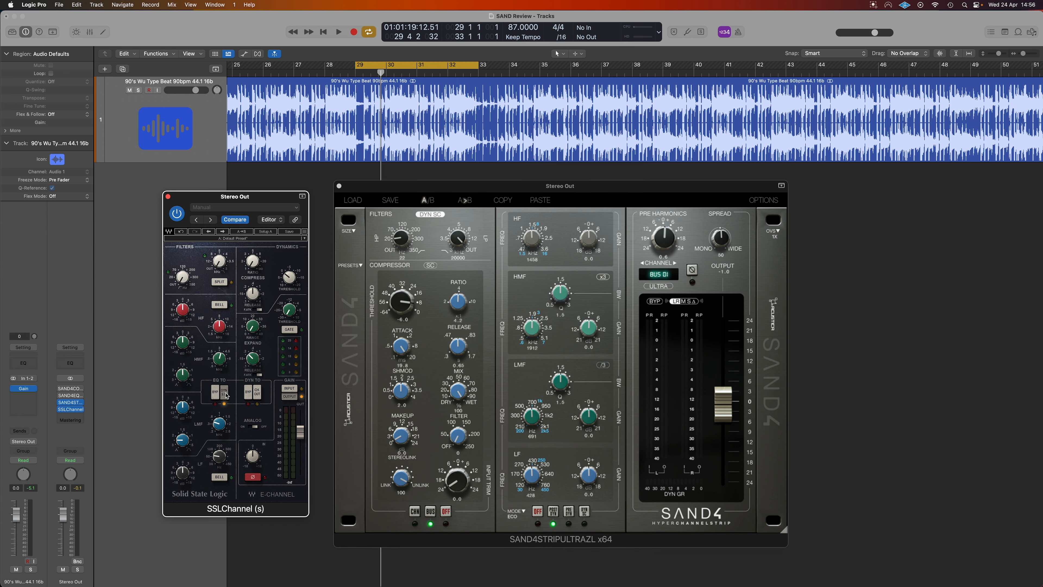
{"action": "left_click", "coordinate": [224, 392]}
{"action": "left_click", "coordinate": [168, 196]}
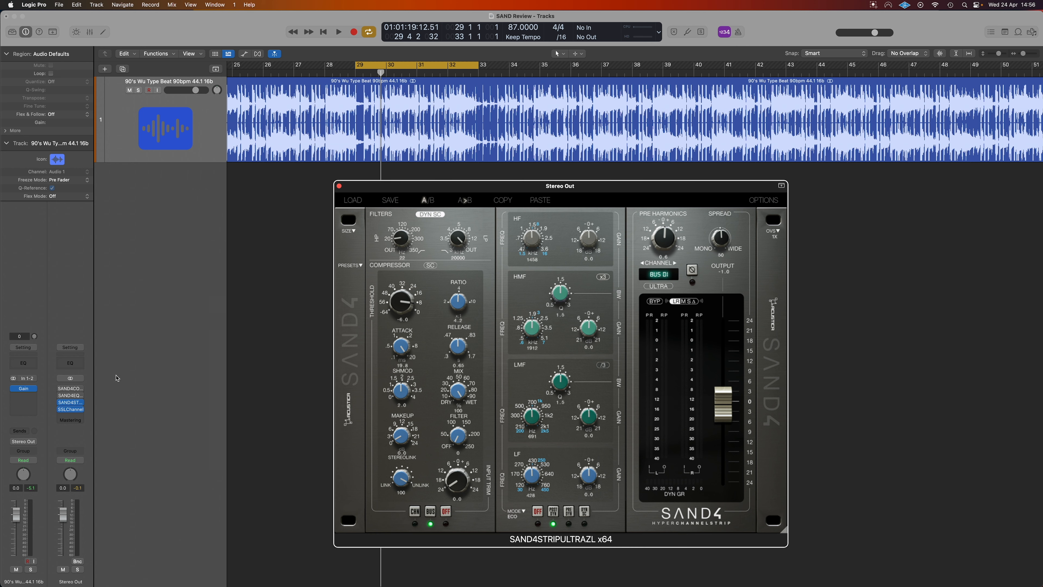
{"action": "left_click_drag", "start_coordinate": [70, 409], "coordinate": [148, 388]}
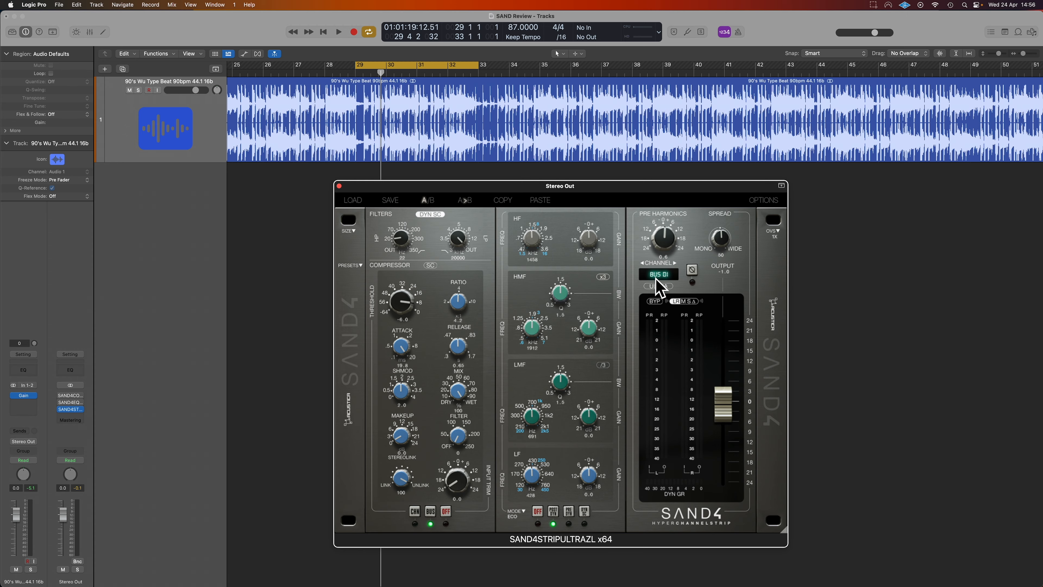
Turn on ULTRA mode in the SAND4 channel strip and set Spread to 100
{"action": "left_click", "coordinate": [658, 287]}
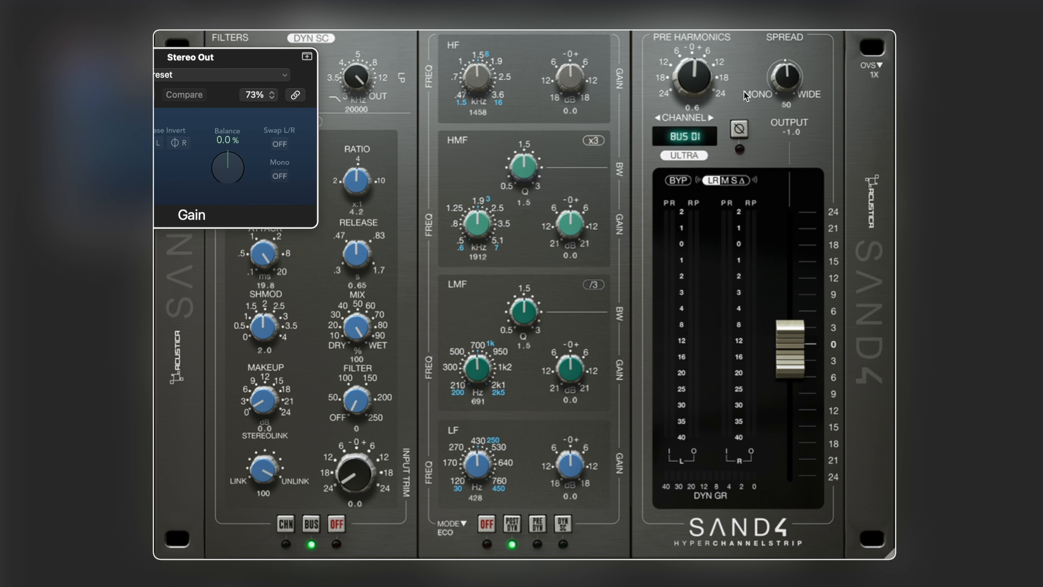
{"action": "left_click_drag", "start_coordinate": [789, 77], "coordinate": [789, 33]}
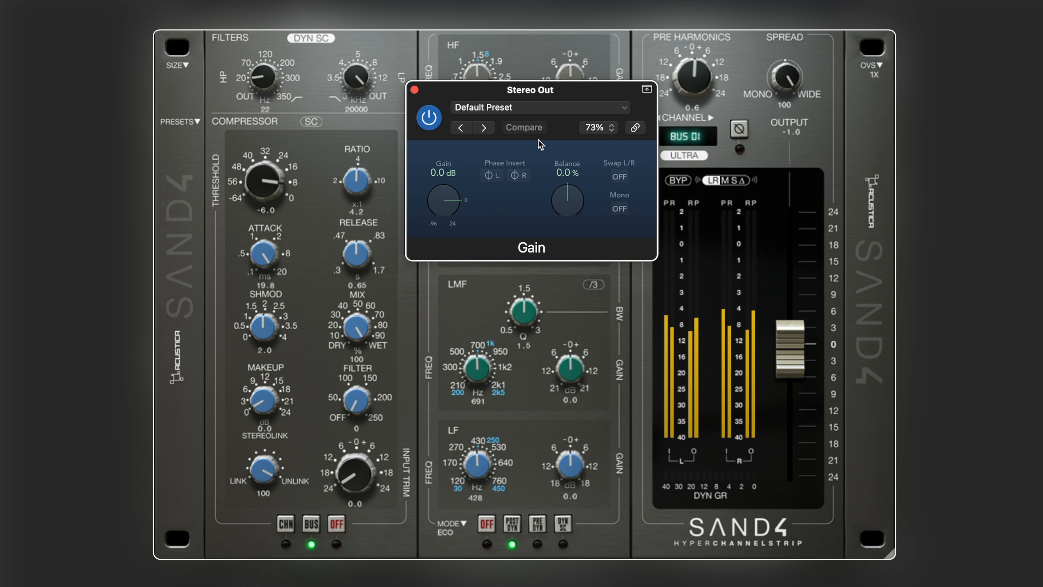
Toggle the right-channel phase invert on and off in the Gain plugin, then switch Mono on
{"action": "left_click", "coordinate": [522, 180]}
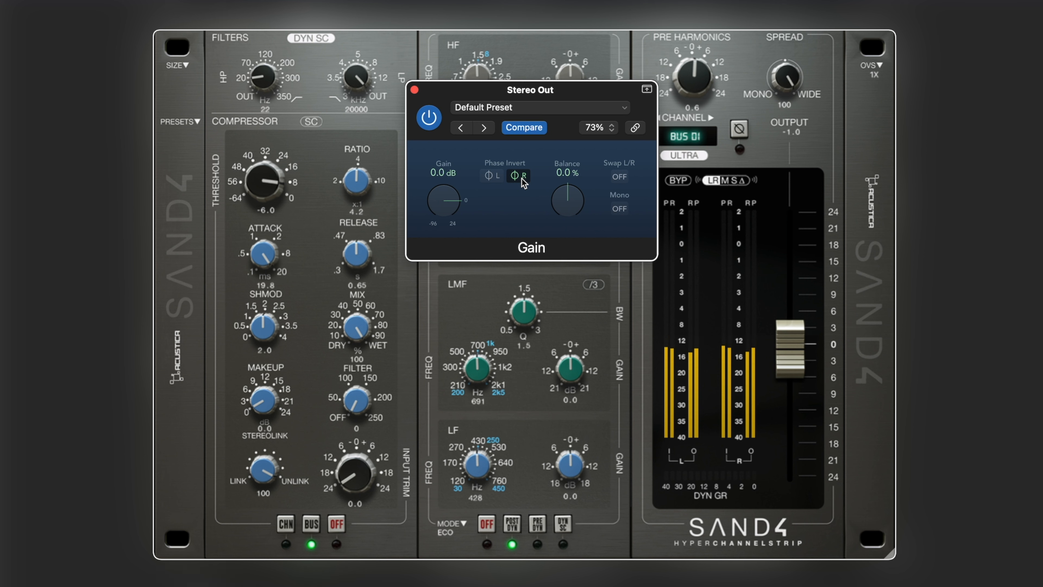
{"action": "left_click", "coordinate": [519, 177]}
{"action": "left_click", "coordinate": [619, 209]}
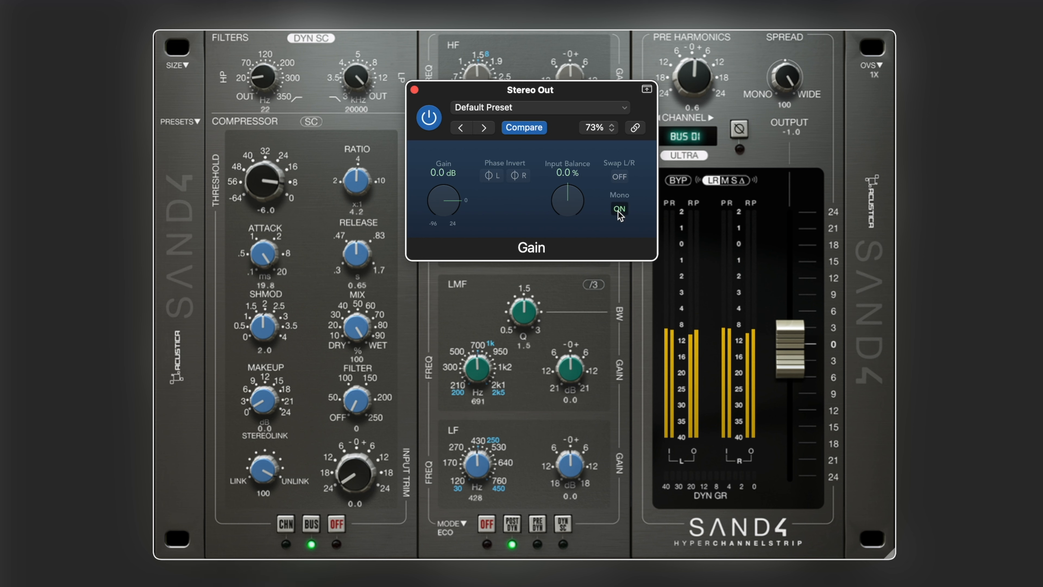
Compare the stereo Spread at 50, 100 and a lower amount, then return it to 50
{"action": "mouse_move", "coordinate": [785, 85]}
{"action": "left_mouse_down"}
{"action": "mouse_move", "coordinate": [789, 108]}
{"action": "mouse_move", "coordinate": [789, 86]}
{"action": "mouse_move", "coordinate": [787, 98]}
{"action": "left_mouse_up"}
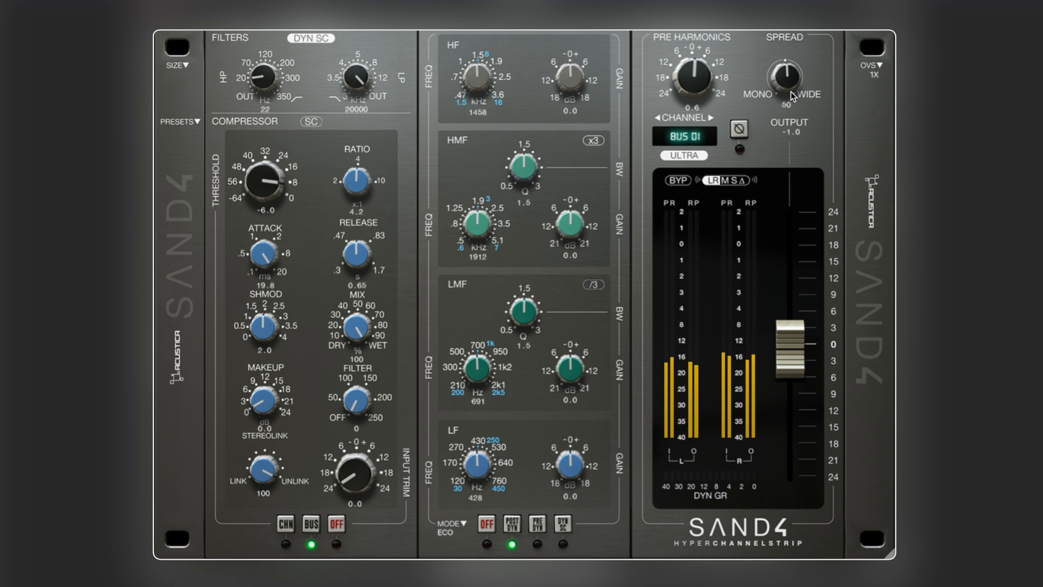
{"action": "left_click_drag", "start_coordinate": [791, 93], "coordinate": [795, 35]}
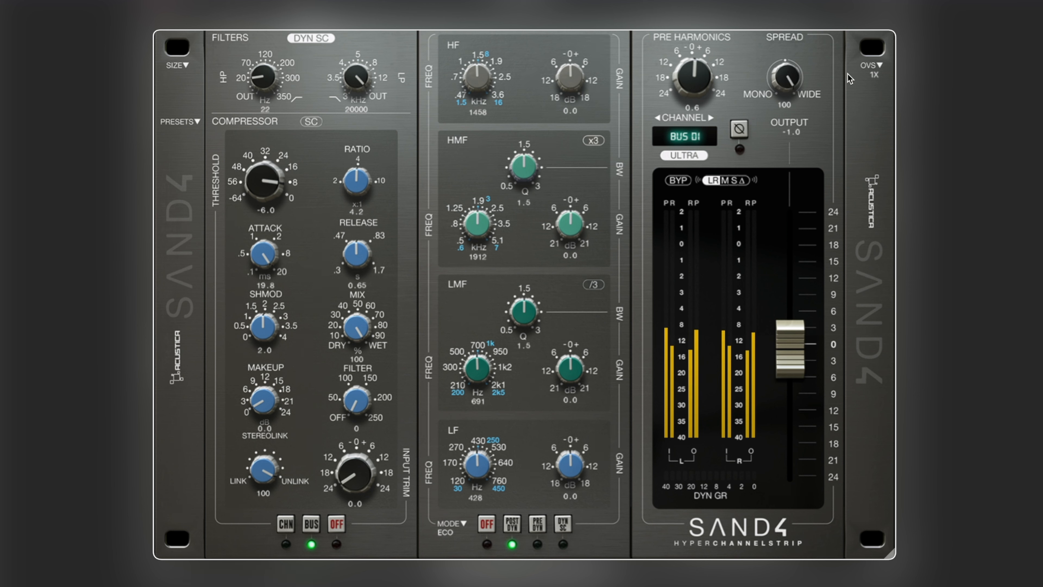
{"action": "left_click_drag", "start_coordinate": [789, 76], "coordinate": [789, 139]}
{"action": "mouse_move", "coordinate": [787, 87]}
{"action": "left_mouse_down"}
{"action": "mouse_move", "coordinate": [788, 74]}
{"action": "mouse_move", "coordinate": [788, 131]}
{"action": "mouse_move", "coordinate": [788, 103]}
{"action": "left_mouse_up"}
Try the SAND4 strip's phase invert switch by toggling it on and off twice
{"action": "left_click", "coordinate": [738, 129]}
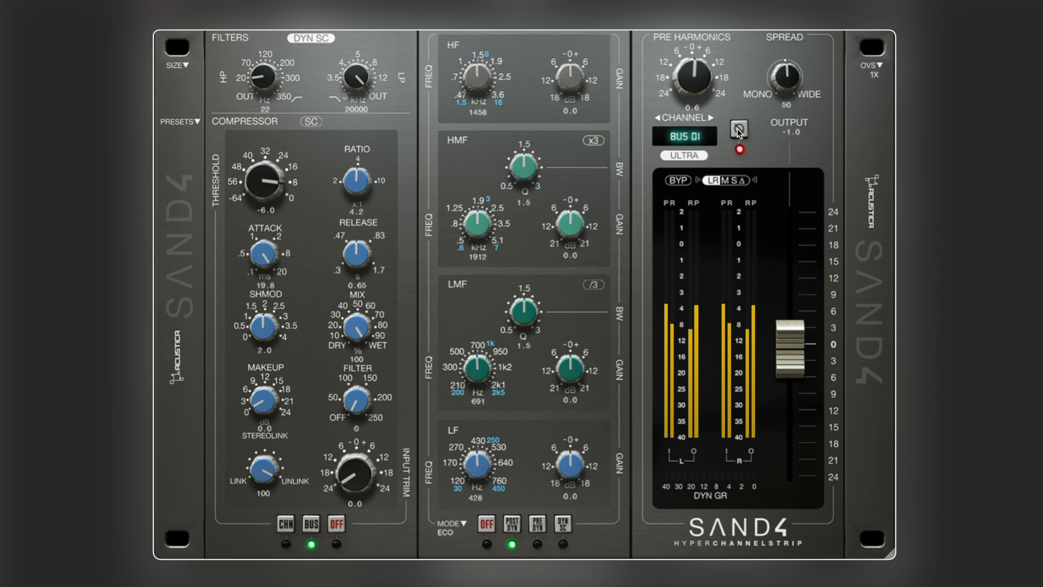
{"action": "left_click", "coordinate": [738, 129]}
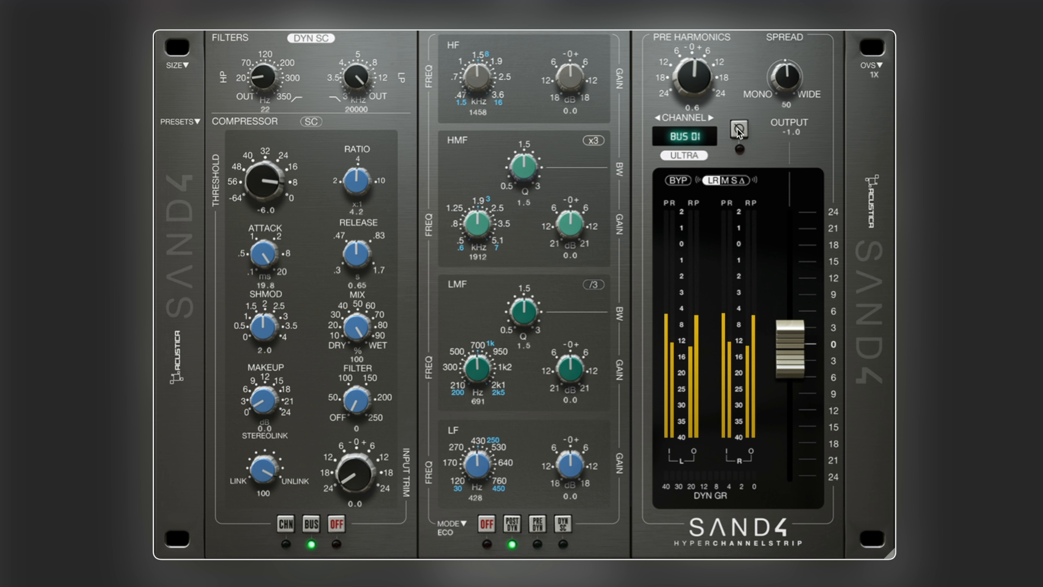
{"action": "left_click", "coordinate": [738, 129]}
{"action": "left_click", "coordinate": [738, 129]}
Monitor the delta signal while lowering Pre Harmonics to -24.0 and raising it to 4.0, then return monitoring to LR
{"action": "left_click", "coordinate": [737, 183]}
{"action": "left_click", "coordinate": [741, 181]}
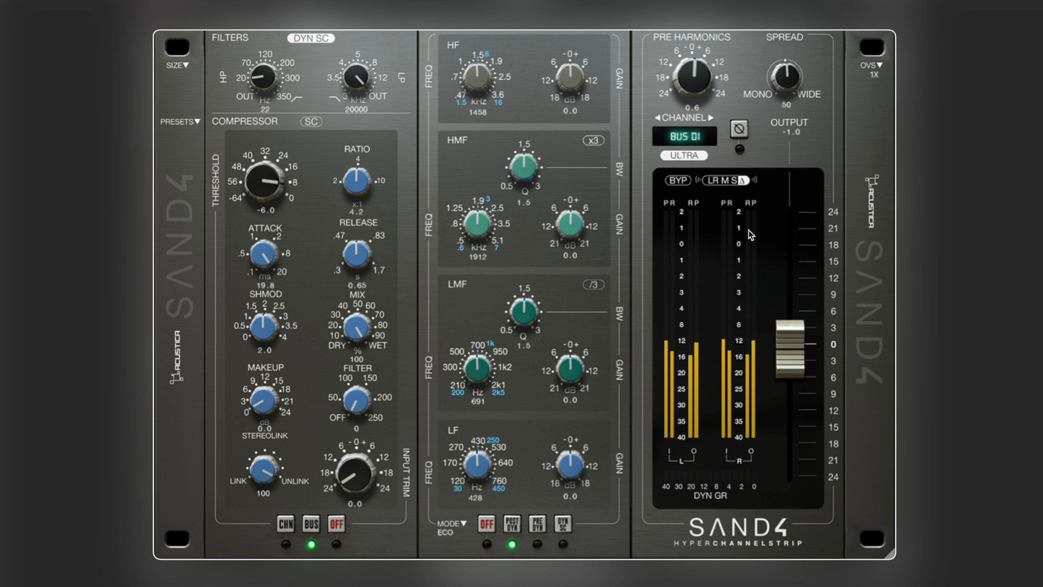
{"action": "left_click_drag", "start_coordinate": [699, 91], "coordinate": [702, 201]}
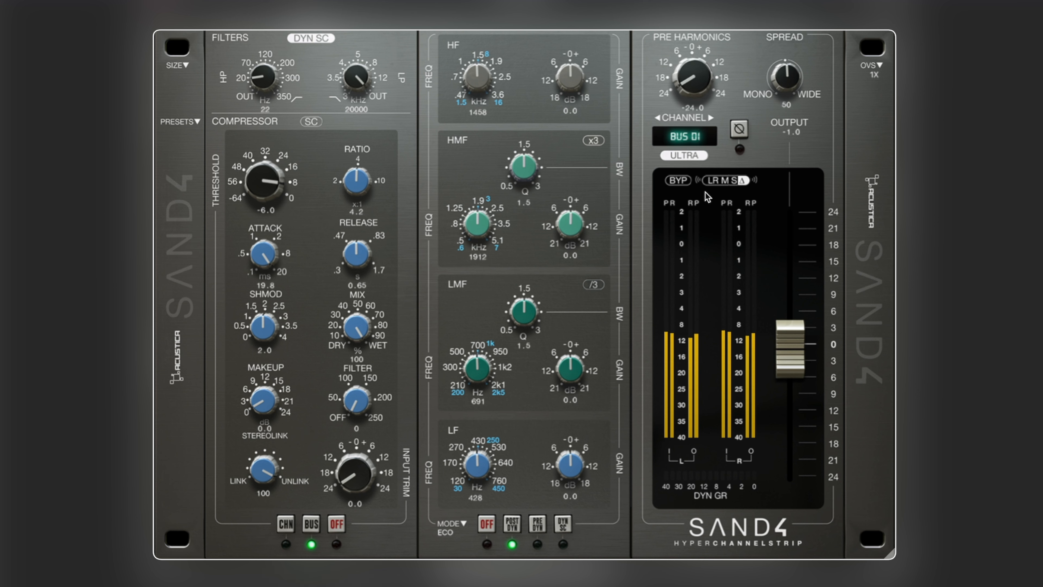
{"action": "mouse_move", "coordinate": [700, 85]}
{"action": "left_mouse_down"}
{"action": "mouse_move", "coordinate": [700, 45]}
{"action": "mouse_move", "coordinate": [702, 76]}
{"action": "left_mouse_up"}
{"action": "left_click", "coordinate": [713, 182]}
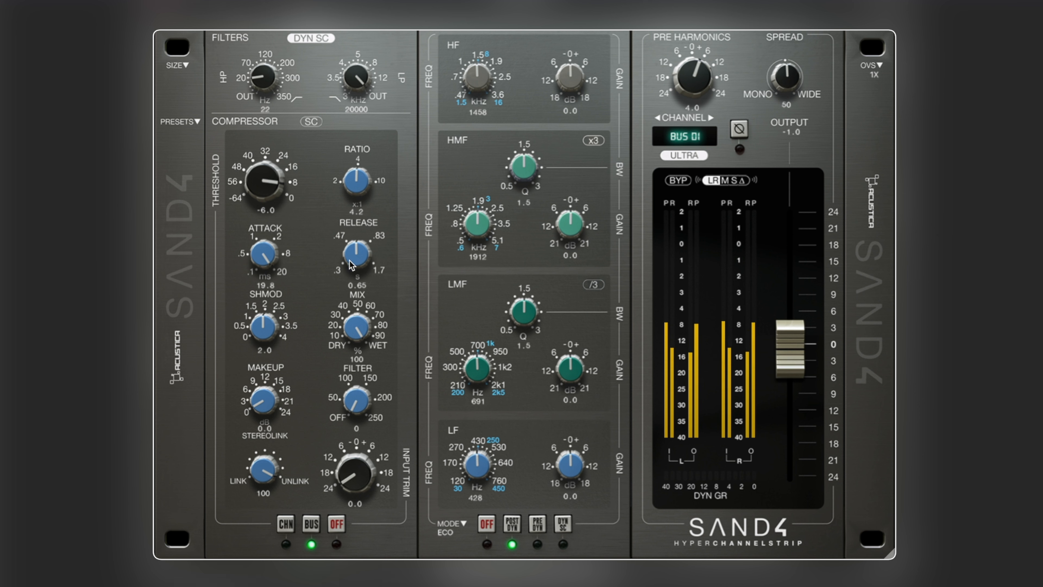
Switch the compressor to the CHN model and back to BUS, and try the Stereolink knob
{"action": "left_click", "coordinate": [287, 527]}
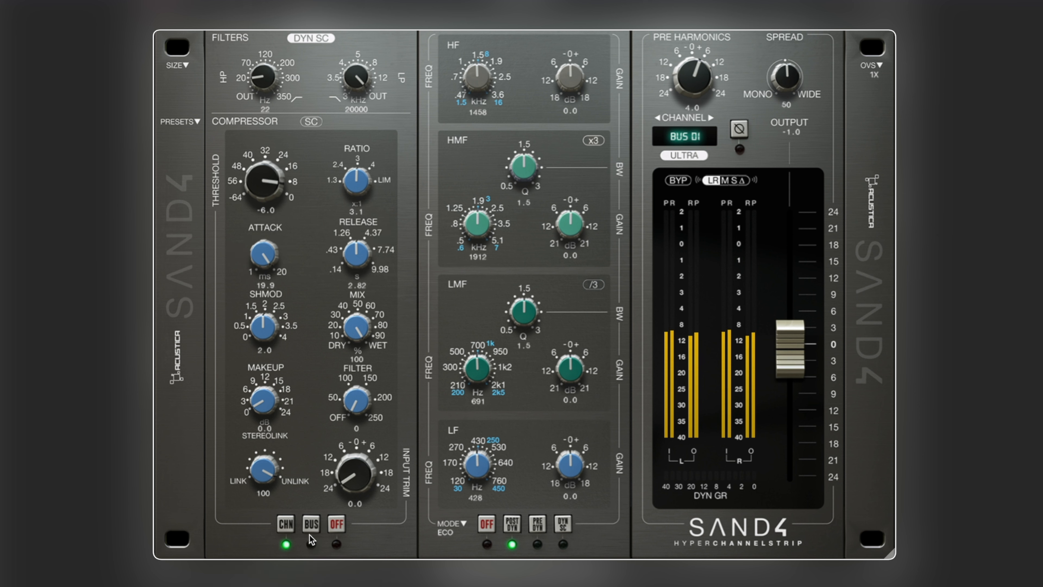
{"action": "left_click", "coordinate": [310, 525]}
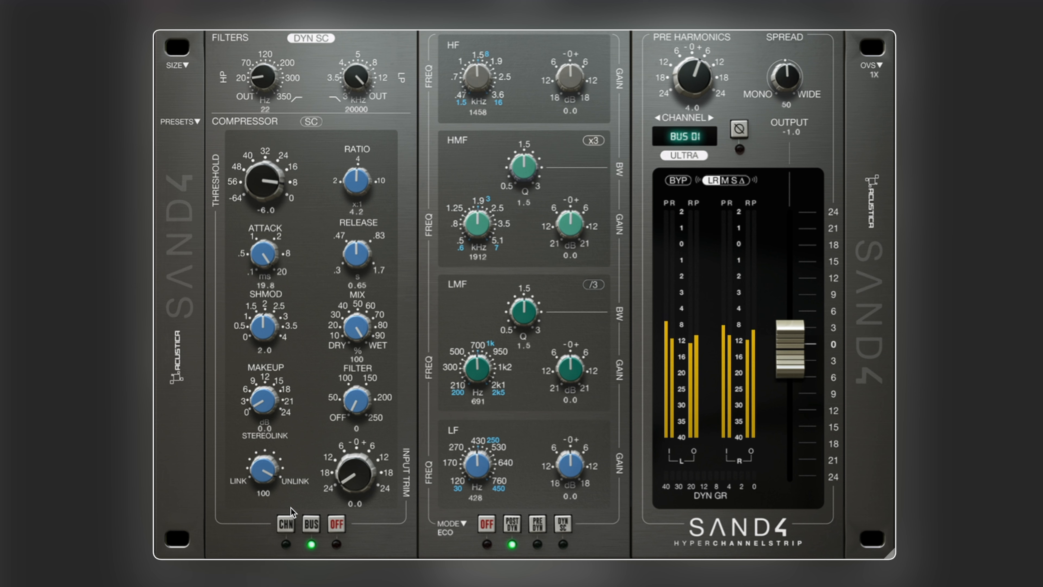
{"action": "left_click_drag", "start_coordinate": [273, 468], "coordinate": [283, 445]}
Try the compressor's sidechain Filter at 250 while comparing the CHN and BUS models, then return the filter to 0
{"action": "left_click_drag", "start_coordinate": [356, 400], "coordinate": [372, 288]}
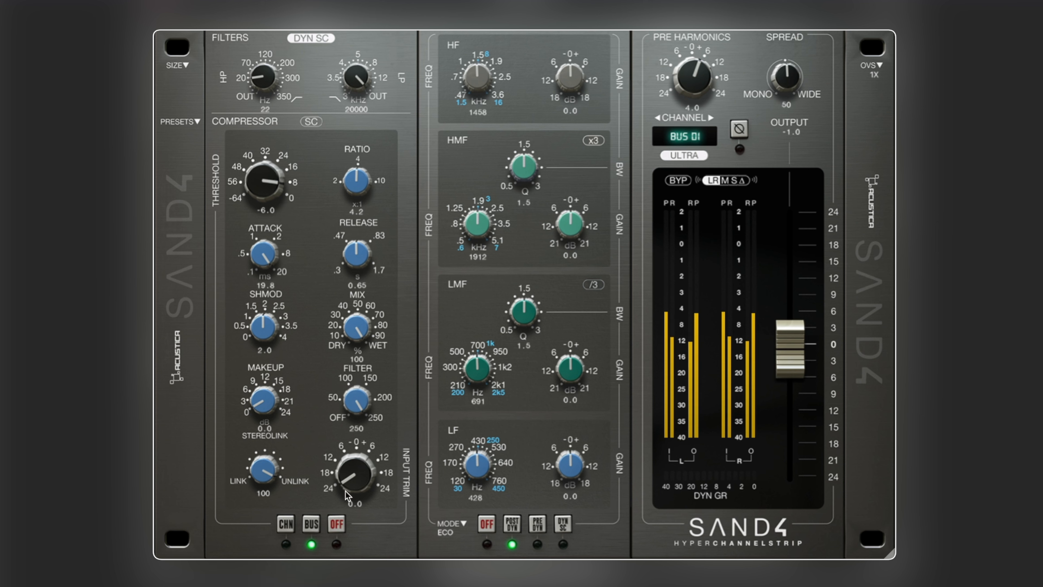
{"action": "left_click", "coordinate": [286, 524]}
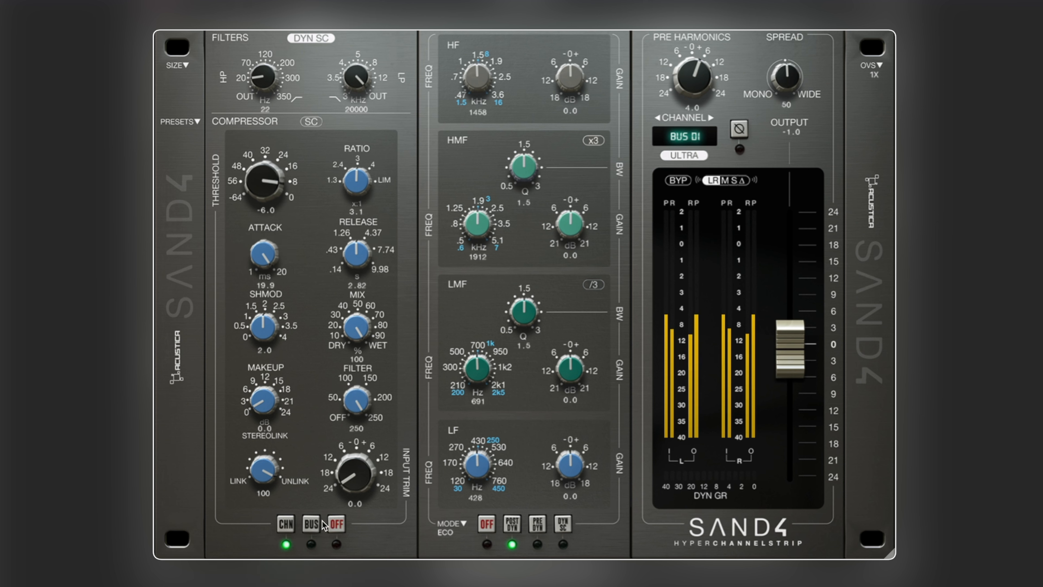
{"action": "left_click", "coordinate": [312, 524]}
{"action": "left_click_drag", "start_coordinate": [353, 409], "coordinate": [362, 538]}
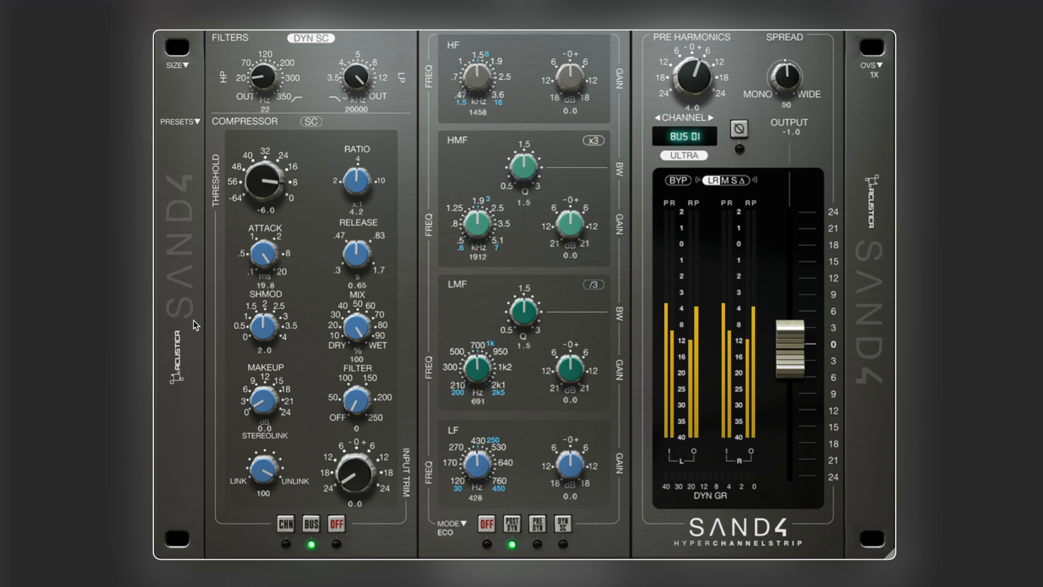
Set the bus compressor's ratio to 6.1, release to 1.39 s, threshold to -38.2 and makeup gain to 3.1 dB
{"action": "left_click_drag", "start_coordinate": [270, 183], "coordinate": [268, 213]}
{"action": "left_click_drag", "start_coordinate": [359, 190], "coordinate": [362, 175]}
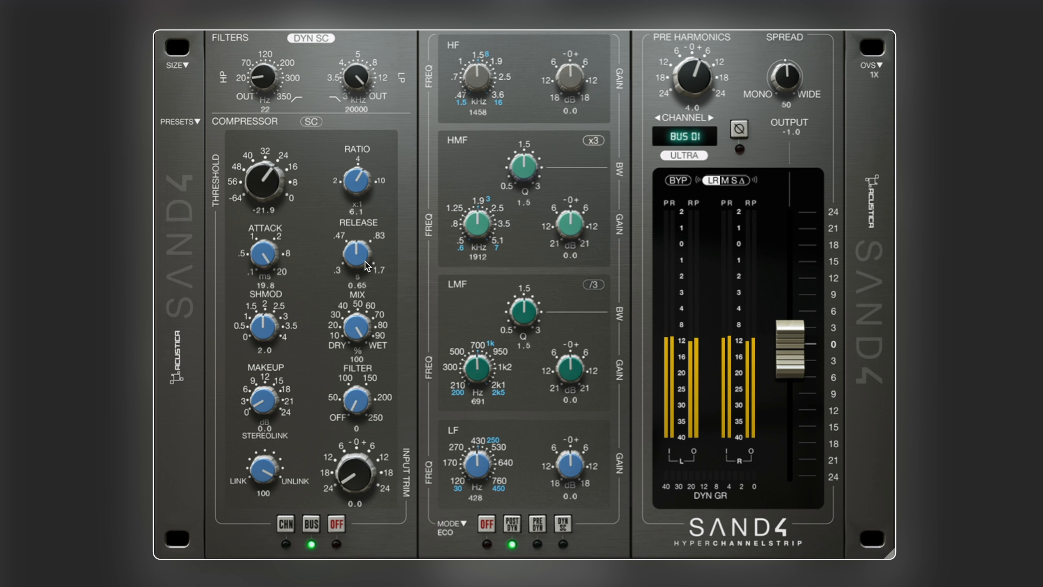
{"action": "left_click_drag", "start_coordinate": [365, 261], "coordinate": [368, 201]}
{"action": "mouse_move", "coordinate": [277, 184]}
{"action": "left_mouse_down"}
{"action": "mouse_move", "coordinate": [278, 298]}
{"action": "mouse_move", "coordinate": [264, 180]}
{"action": "left_mouse_up"}
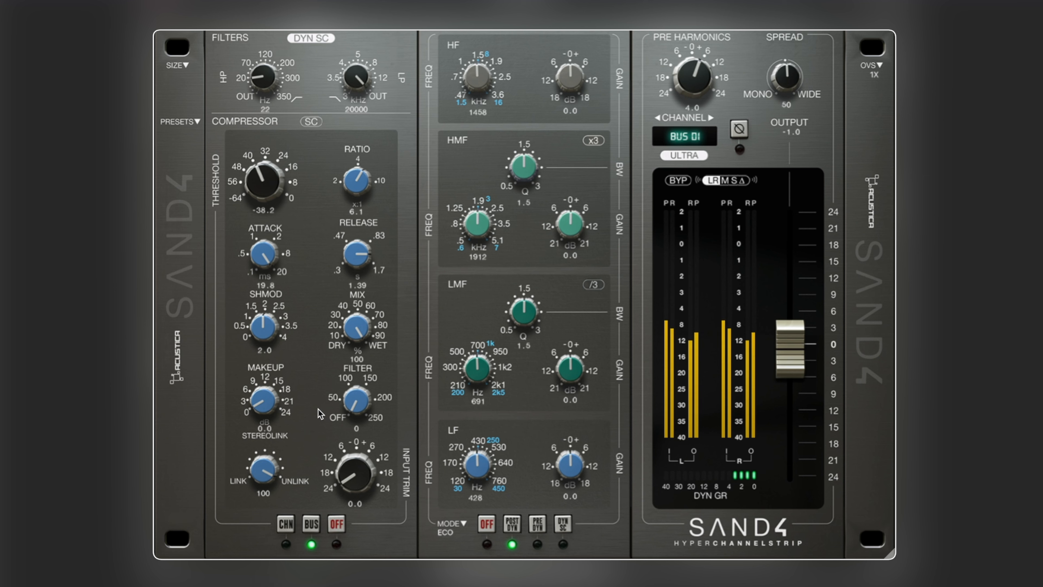
{"action": "left_click_drag", "start_coordinate": [266, 404], "coordinate": [269, 387]}
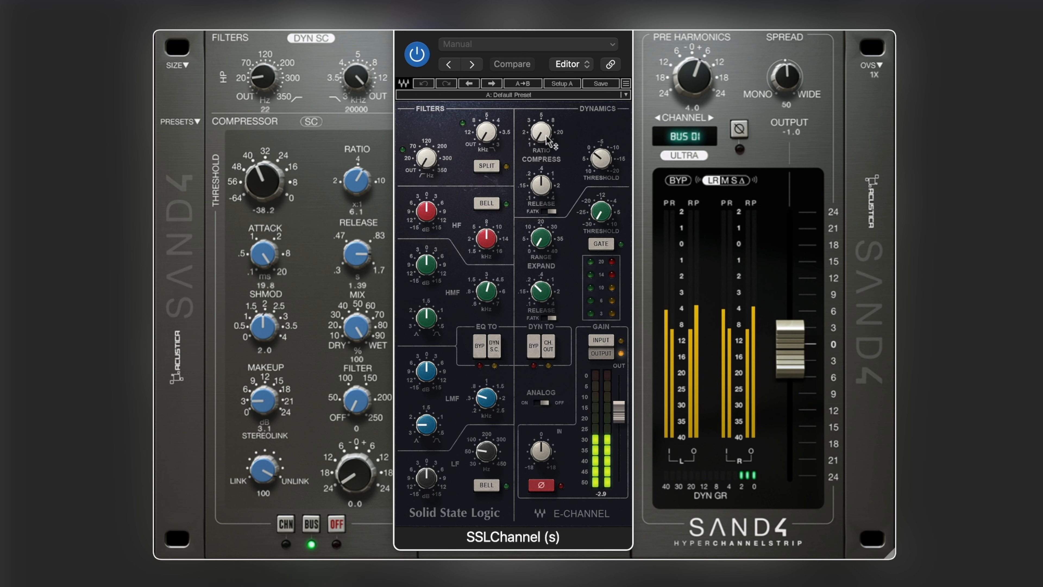
Toggle the compressor's fast attack switch in SSLChannel, then close the plugin window
{"action": "left_click", "coordinate": [547, 211]}
{"action": "left_click", "coordinate": [548, 211]}
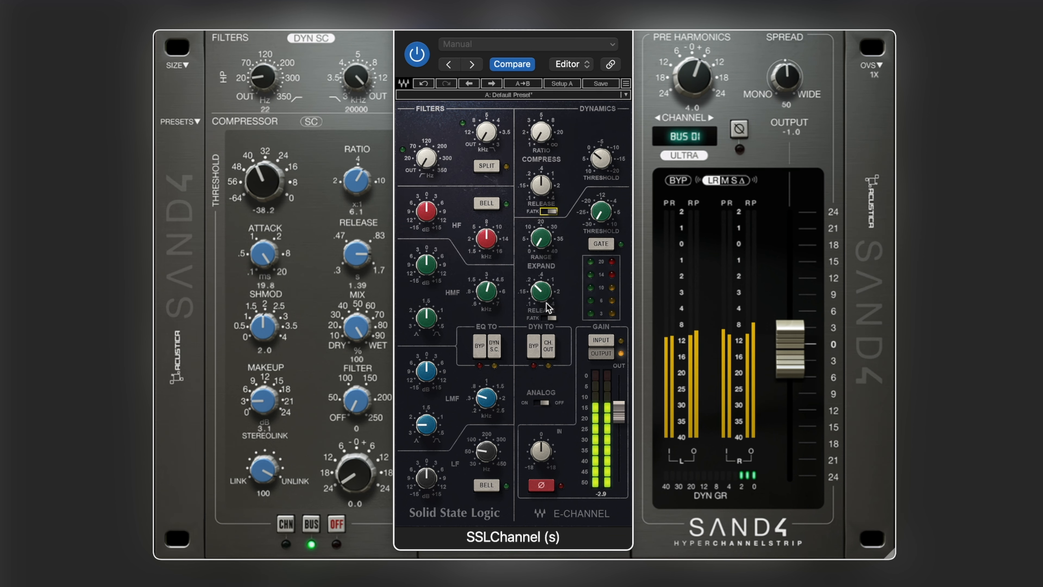
{"action": "left_click", "coordinate": [404, 22]}
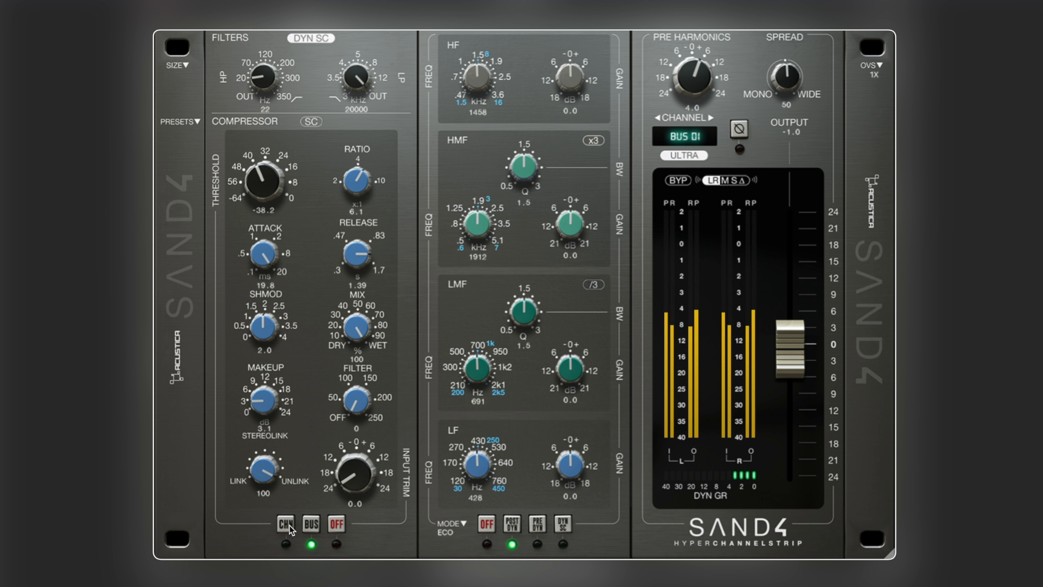
Compare the CHN and BUS compressor models twice under gain reduction, ending on BUS
{"action": "left_click", "coordinate": [286, 524]}
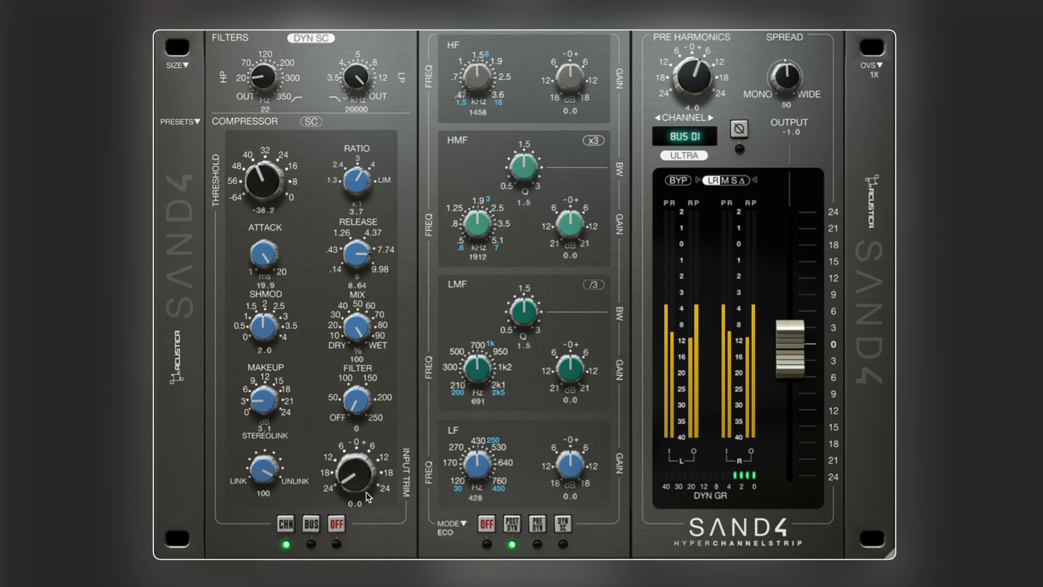
{"action": "left_click", "coordinate": [306, 526]}
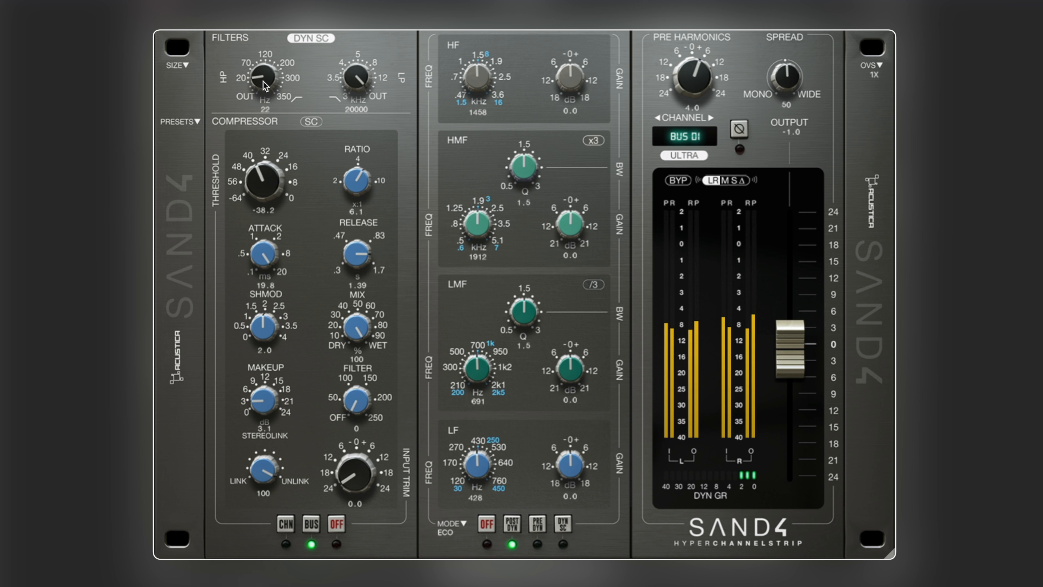
{"action": "left_click", "coordinate": [312, 123]}
{"action": "left_click", "coordinate": [286, 524]}
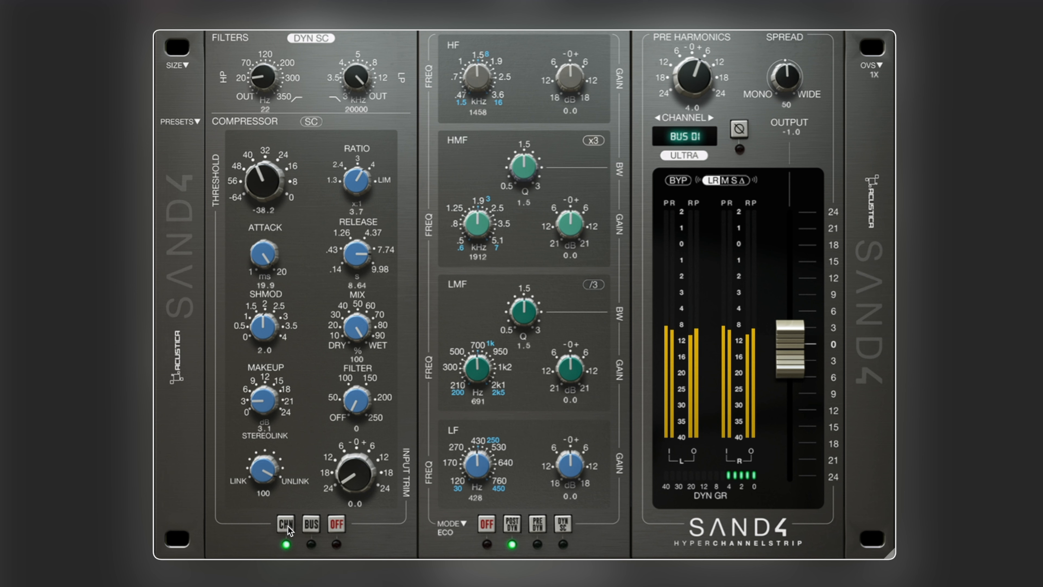
{"action": "left_click", "coordinate": [309, 525]}
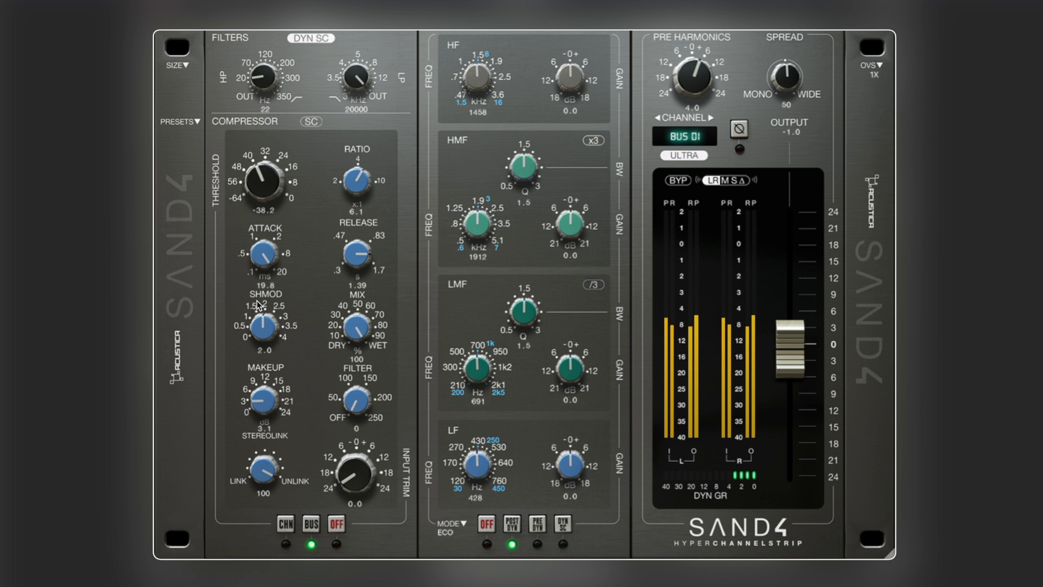
Sweep the compressor's SHMOD down and up to 2.6, then set it to 1.0
{"action": "left_click_drag", "start_coordinate": [264, 332], "coordinate": [263, 386]}
{"action": "left_click_drag", "start_coordinate": [263, 338], "coordinate": [271, 287]}
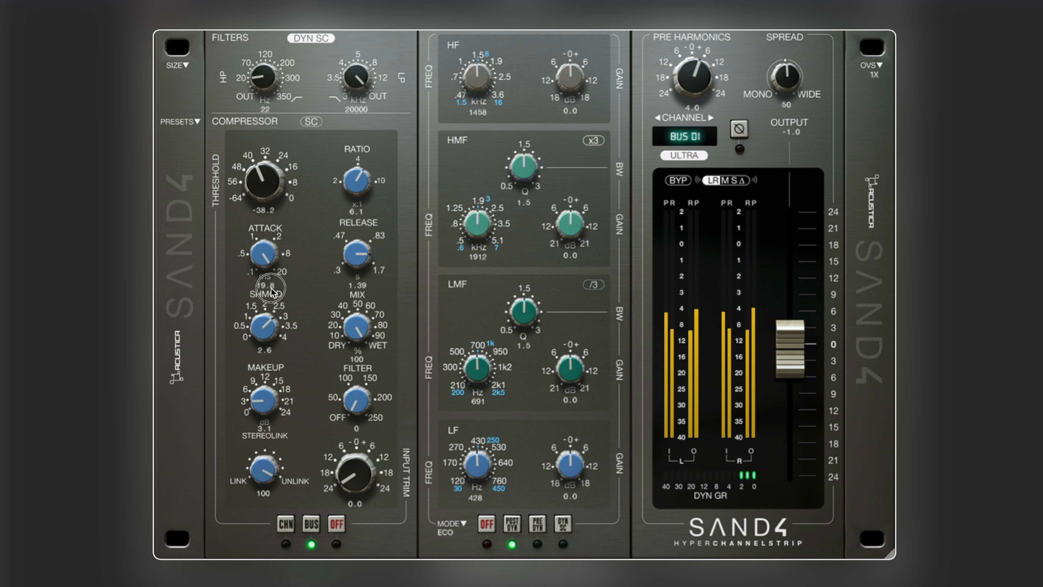
{"action": "left_click_drag", "start_coordinate": [266, 323], "coordinate": [267, 384]}
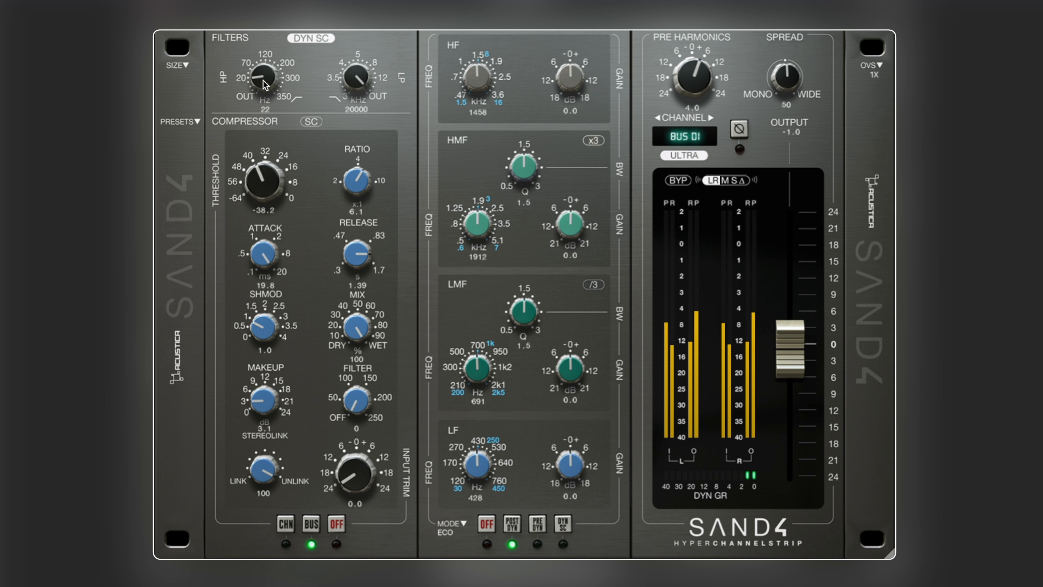
Sweep the low-pass filter down and bring it back up to 19045
{"action": "left_click_drag", "start_coordinate": [364, 75], "coordinate": [361, 209]}
{"action": "left_click_drag", "start_coordinate": [362, 84], "coordinate": [363, 12]}
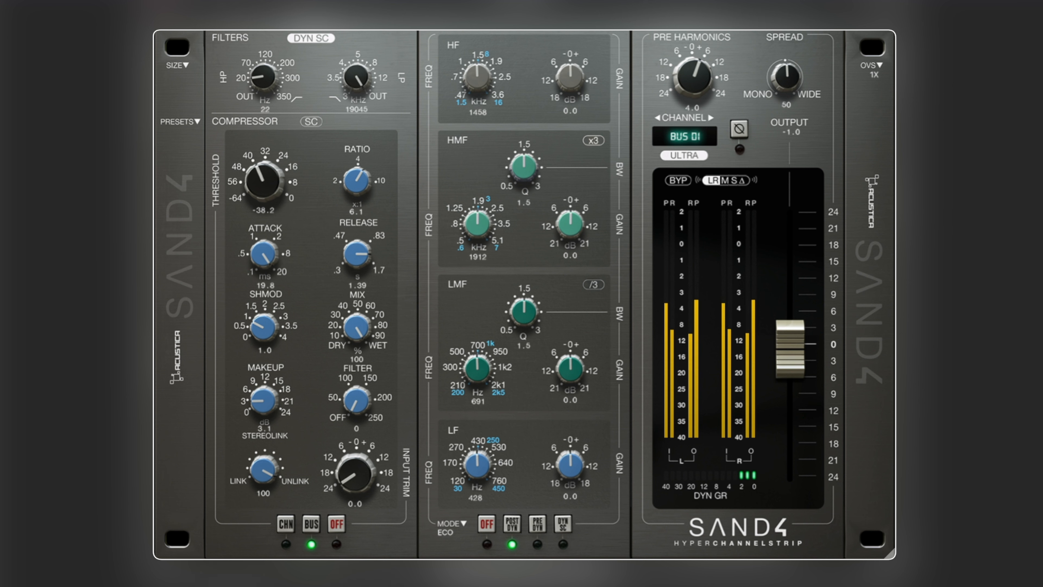
Sweep the high-pass filter up and back down to 19 Hz, with the low-pass filter fully open at 22000
{"action": "left_click_drag", "start_coordinate": [283, 84], "coordinate": [282, 37]}
{"action": "left_click_drag", "start_coordinate": [270, 74], "coordinate": [267, 140]}
{"action": "left_click_drag", "start_coordinate": [282, 206], "coordinate": [282, 195]}
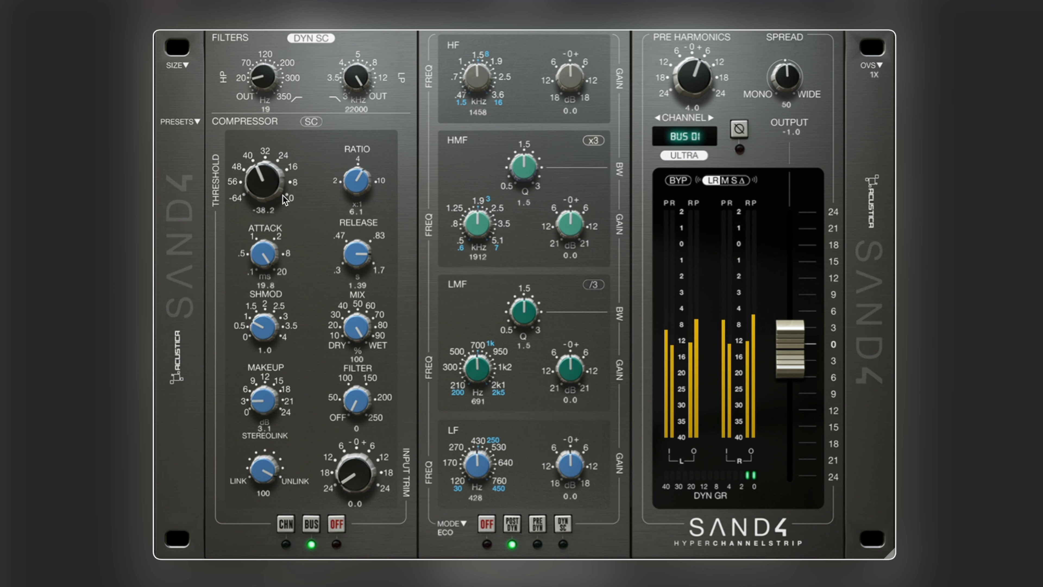
Sweep the high-pass and low-pass filters with DYN SC off, then set them to 22 Hz and 22000 with DYN SC on
{"action": "left_click_drag", "start_coordinate": [269, 76], "coordinate": [269, 12]}
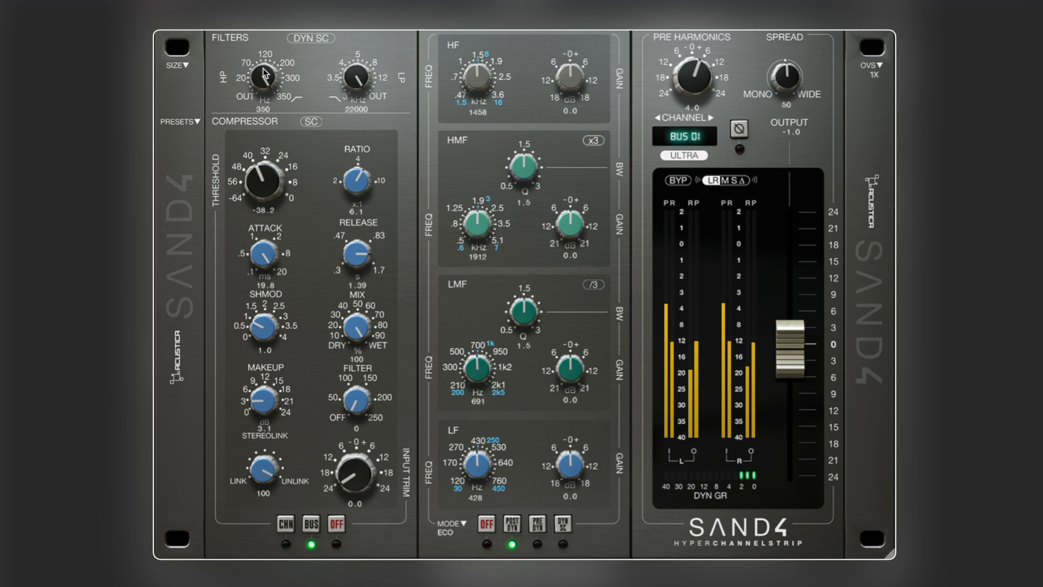
{"action": "left_click_drag", "start_coordinate": [261, 80], "coordinate": [270, 4]}
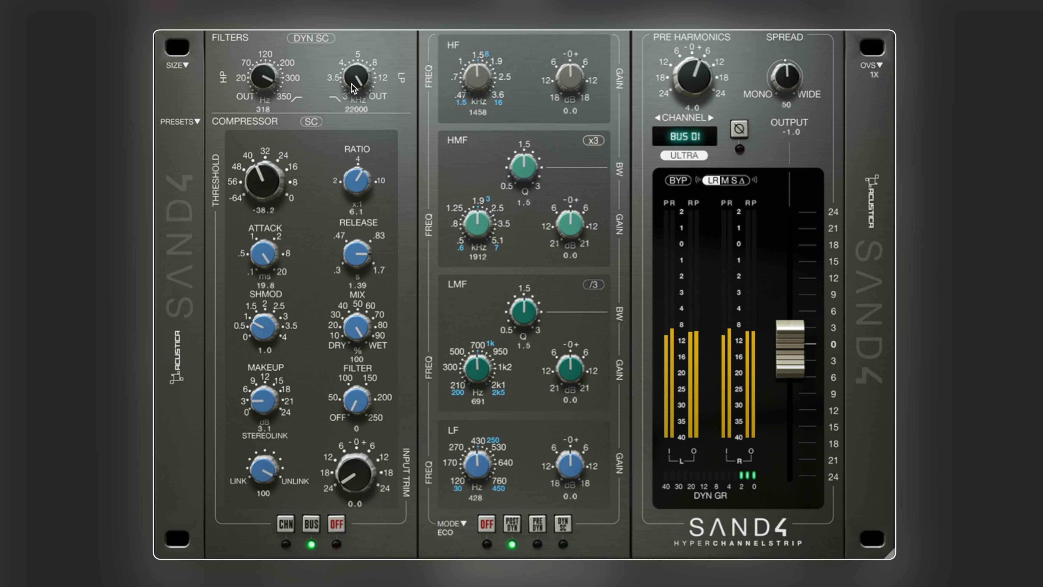
{"action": "left_click_drag", "start_coordinate": [356, 77], "coordinate": [357, 251]}
{"action": "left_click_drag", "start_coordinate": [359, 84], "coordinate": [356, 0]}
{"action": "left_click_drag", "start_coordinate": [263, 76], "coordinate": [256, 160]}
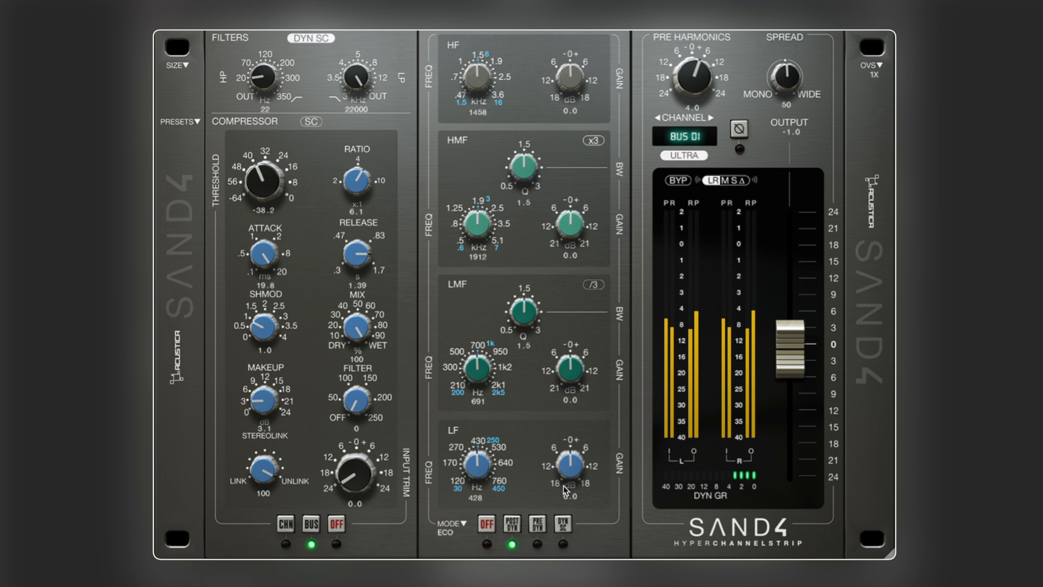
Route the EQ to the dynamics sidechain, then toggle the LMF band's /3 range while varying its frequency, ending at 729 Hz with /3 off
{"action": "left_click", "coordinate": [565, 523]}
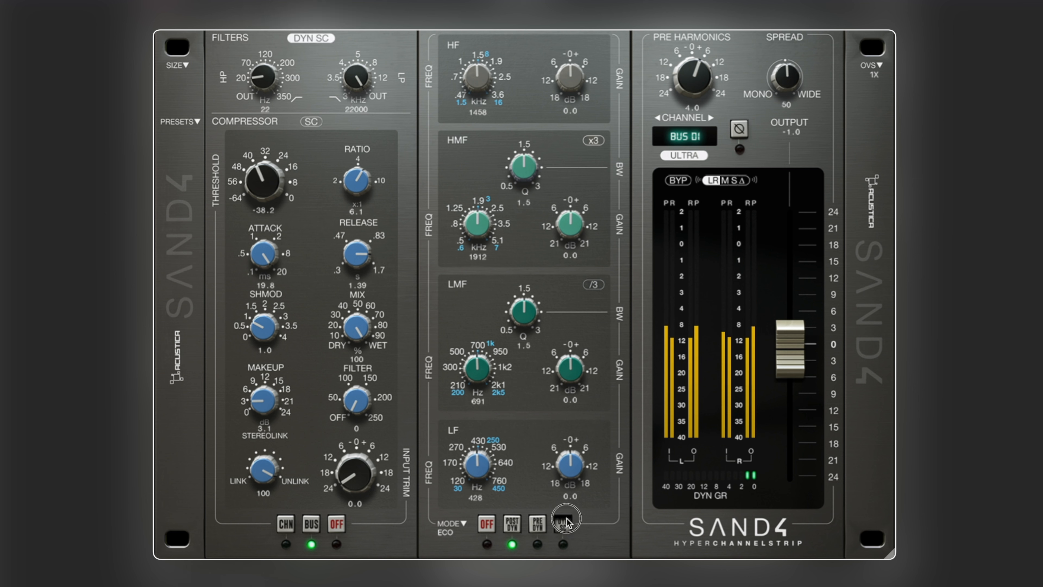
{"action": "left_click", "coordinate": [309, 40]}
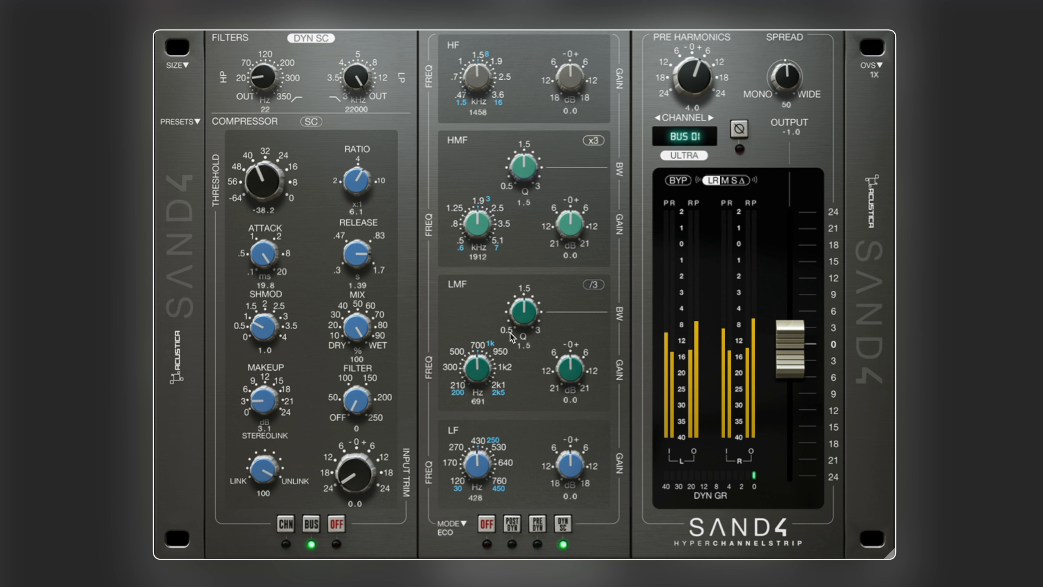
{"action": "left_click", "coordinate": [591, 285]}
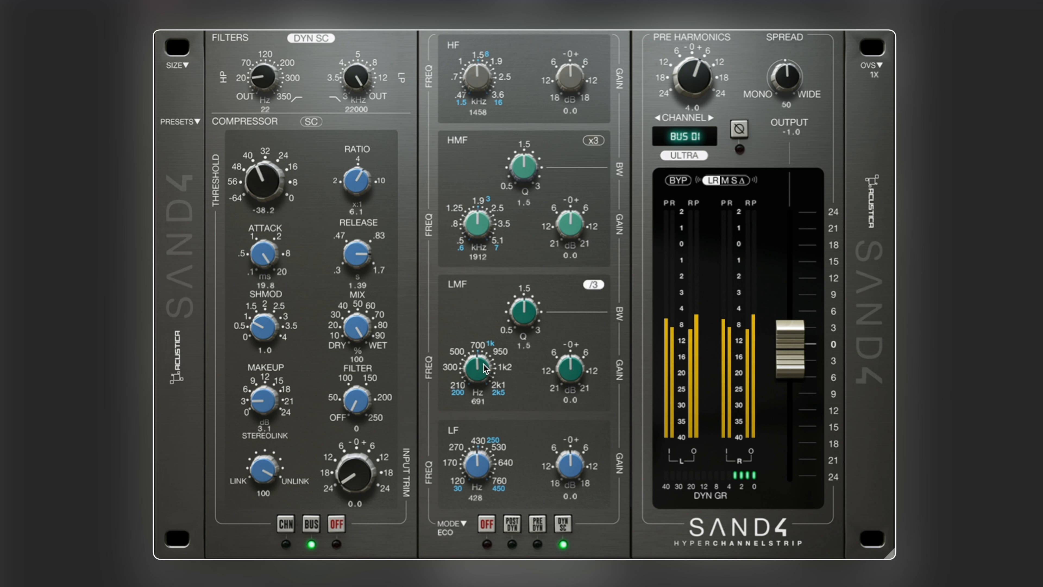
{"action": "scroll", "coordinate": [489, 389], "scroll_direction": "up", "scroll_amount": 5}
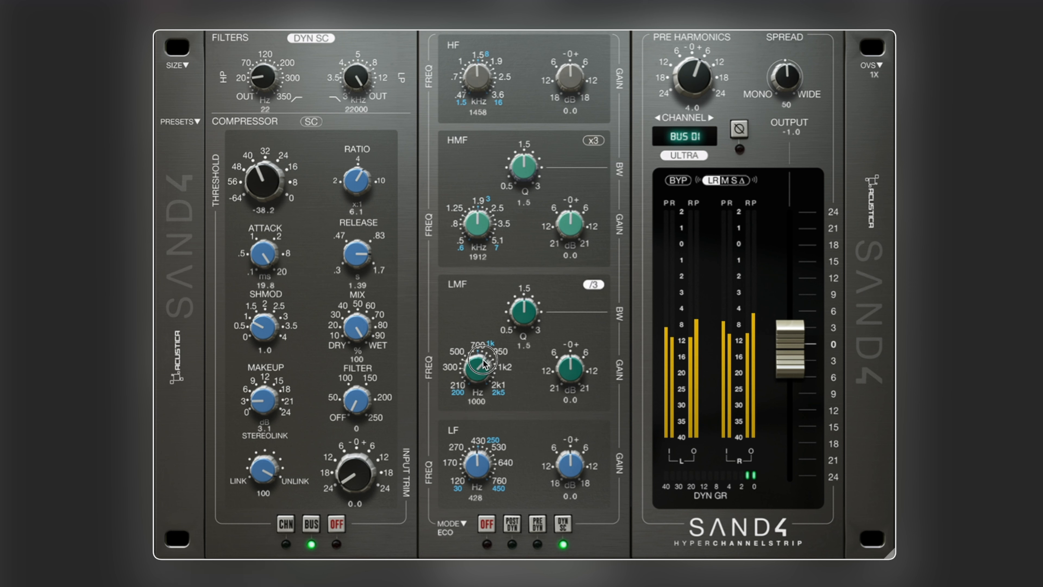
{"action": "left_click", "coordinate": [591, 284]}
{"action": "left_click", "coordinate": [593, 285]}
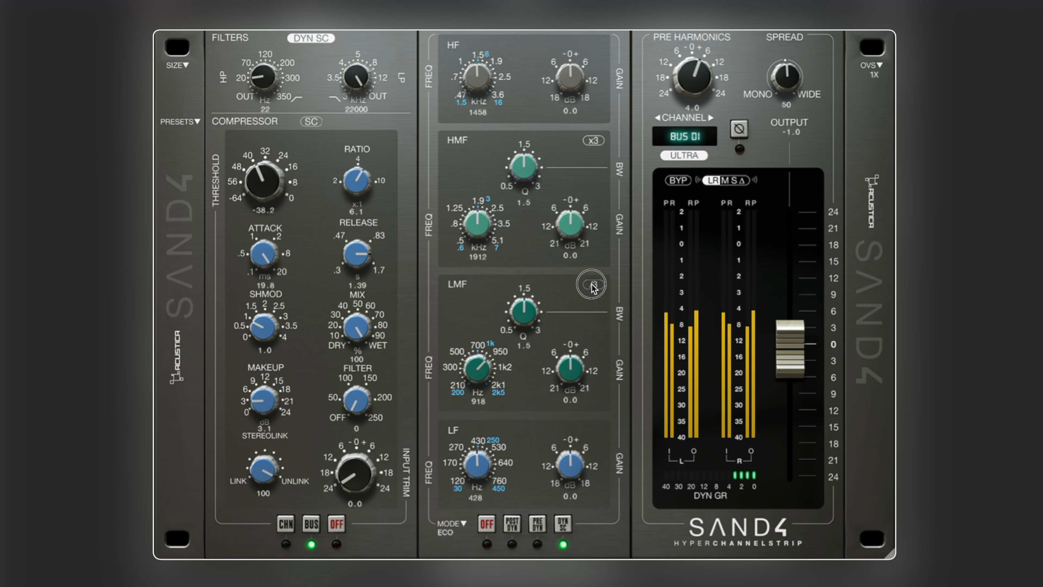
{"action": "left_click", "coordinate": [591, 284]}
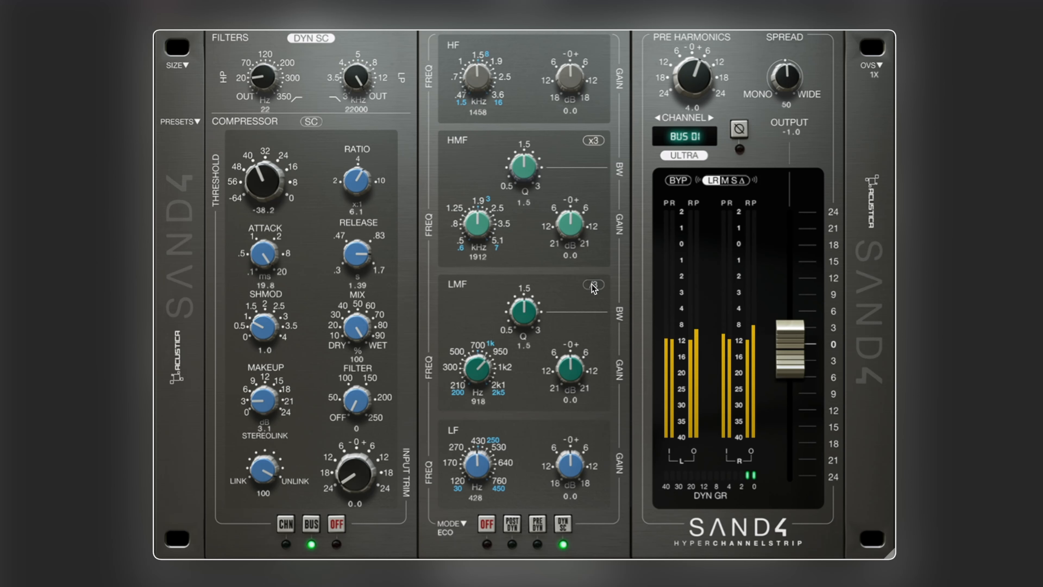
{"action": "scroll", "coordinate": [483, 378], "scroll_direction": "down", "scroll_amount": 5}
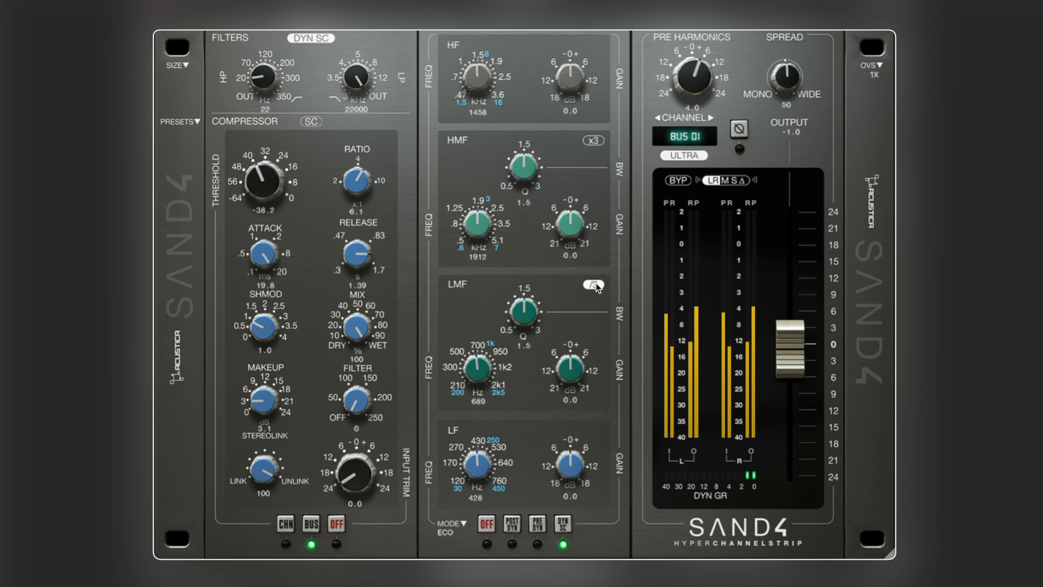
{"action": "scroll", "coordinate": [476, 372], "scroll_direction": "up", "scroll_amount": 2}
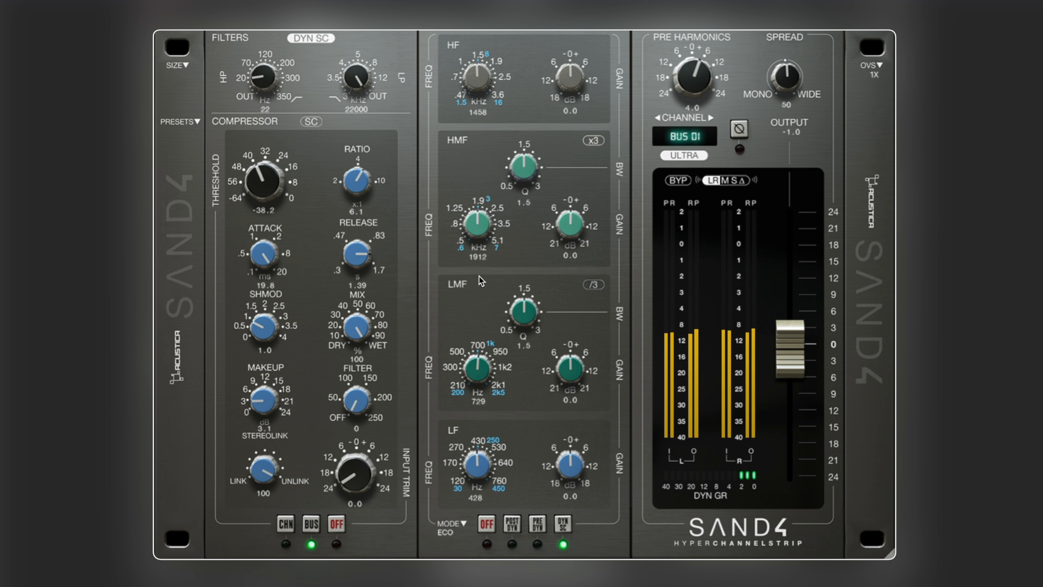
Set the HMF frequency to 3077, sweep its gain to 19.7 dB and back to 6.8 dB, and place the EQ post-dynamics
{"action": "left_click_drag", "start_coordinate": [478, 236], "coordinate": [489, 193]}
{"action": "left_click_drag", "start_coordinate": [571, 217], "coordinate": [588, 162]}
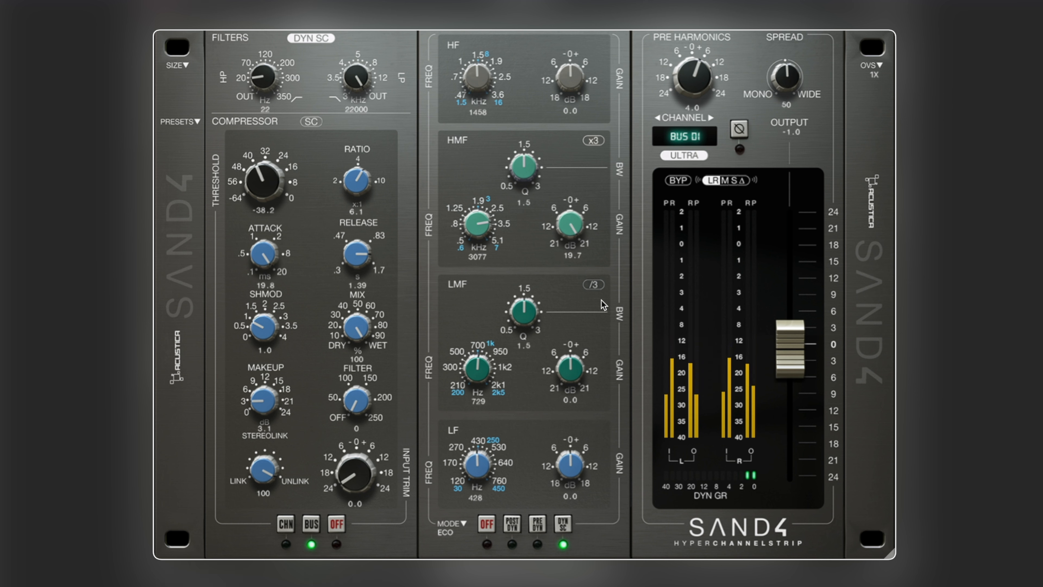
{"action": "left_click_drag", "start_coordinate": [578, 223], "coordinate": [571, 252]}
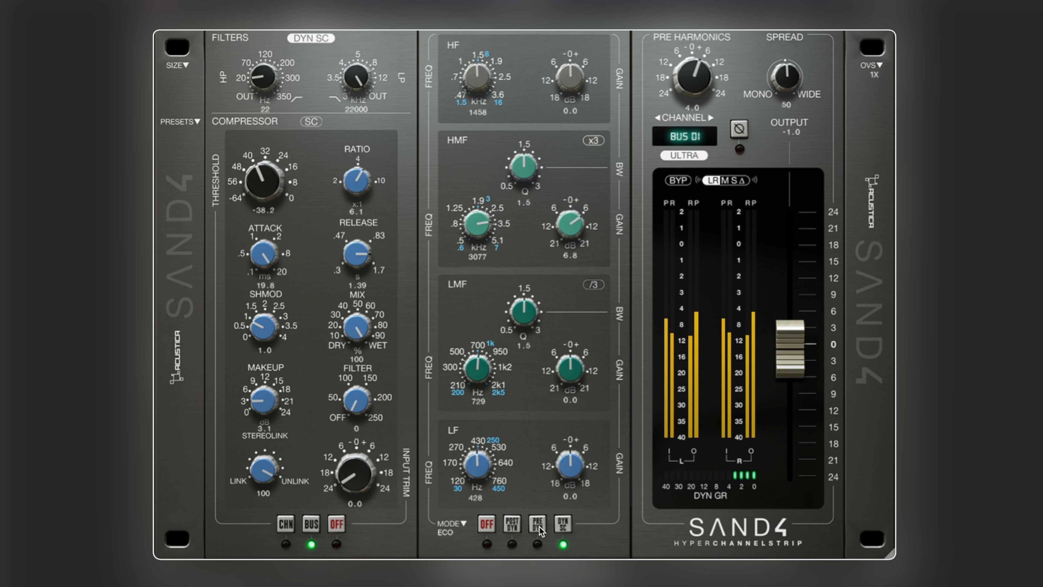
{"action": "left_click", "coordinate": [510, 528]}
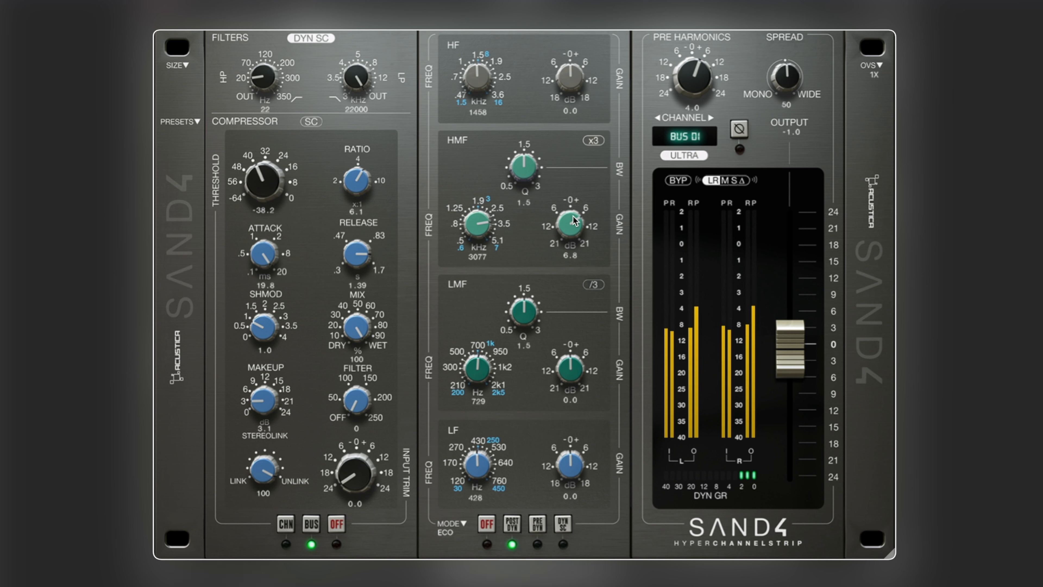
Set the HMF band to 3.4 dB gain and Q 1.1, and the LMF band to -3.2 dB gain and Q 2.4
{"action": "left_click_drag", "start_coordinate": [576, 220], "coordinate": [576, 234]}
{"action": "left_click_drag", "start_coordinate": [524, 176], "coordinate": [533, 124]}
{"action": "left_click_drag", "start_coordinate": [520, 161], "coordinate": [527, 256]}
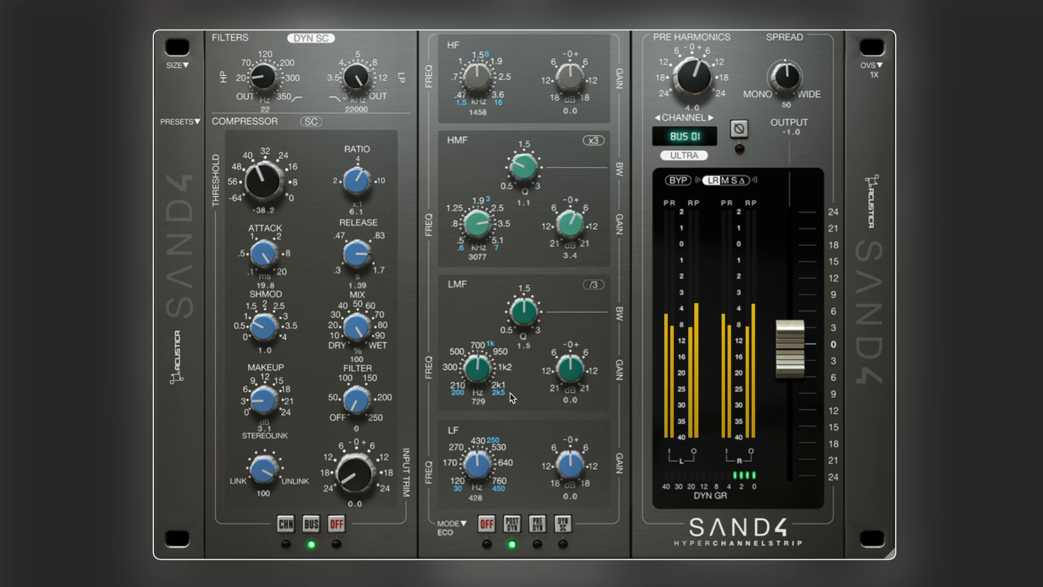
{"action": "left_click_drag", "start_coordinate": [526, 313], "coordinate": [528, 271]}
{"action": "left_click_drag", "start_coordinate": [575, 362], "coordinate": [572, 373]}
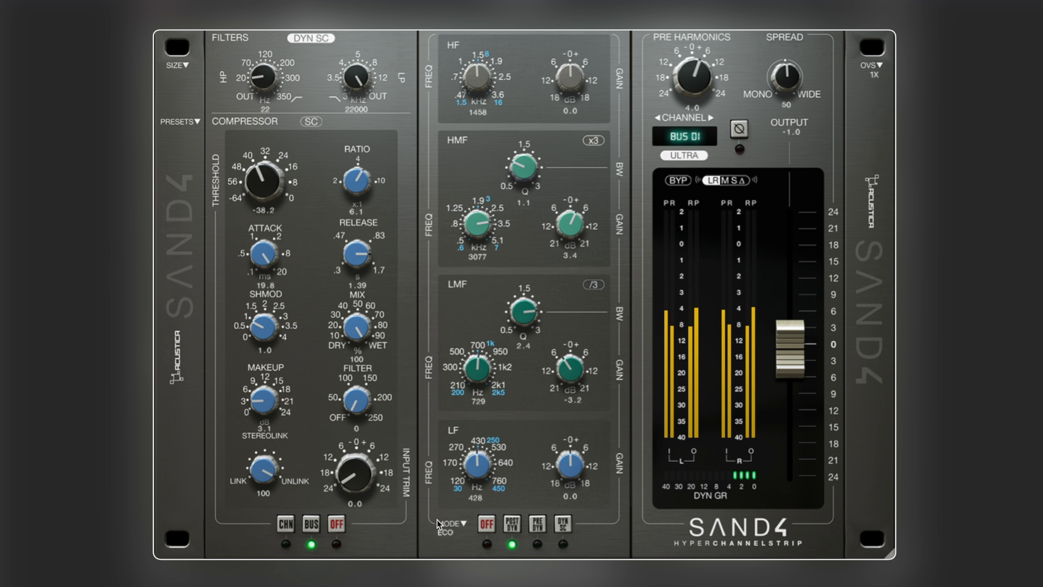
Compare the Hyper Equalizer, Hyper EQ Eco and Hyper EQ Digital modes, ending on Hyper Equalizer
{"action": "left_click", "coordinate": [465, 526]}
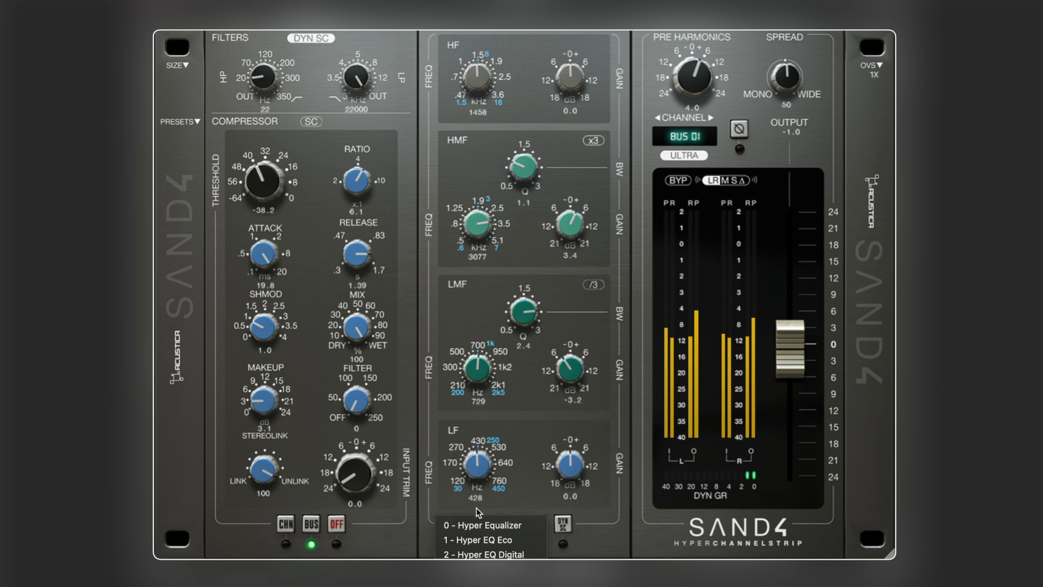
{"action": "left_click", "coordinate": [463, 528]}
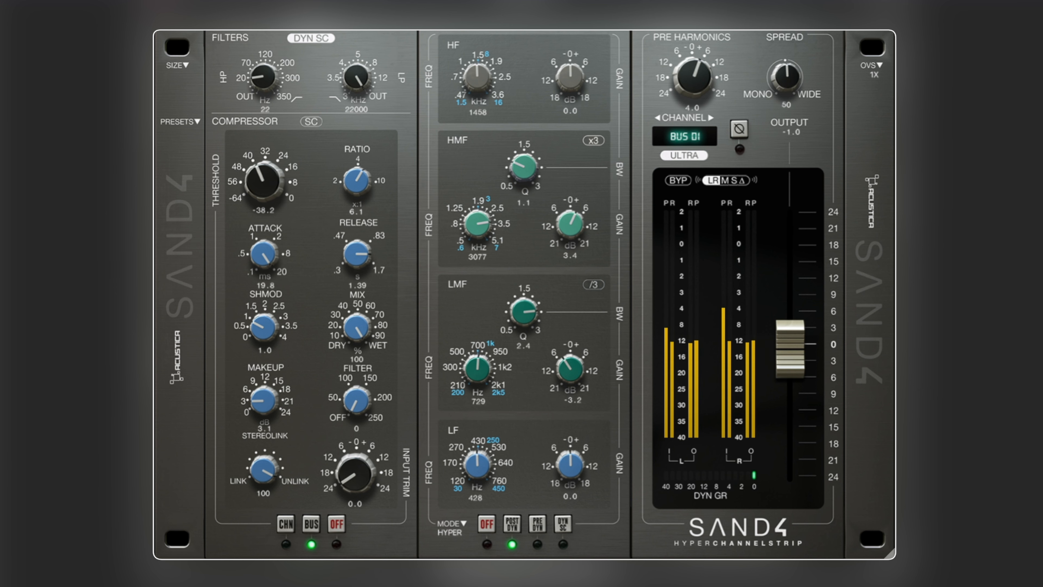
{"action": "left_click", "coordinate": [464, 525]}
{"action": "left_click", "coordinate": [468, 542]}
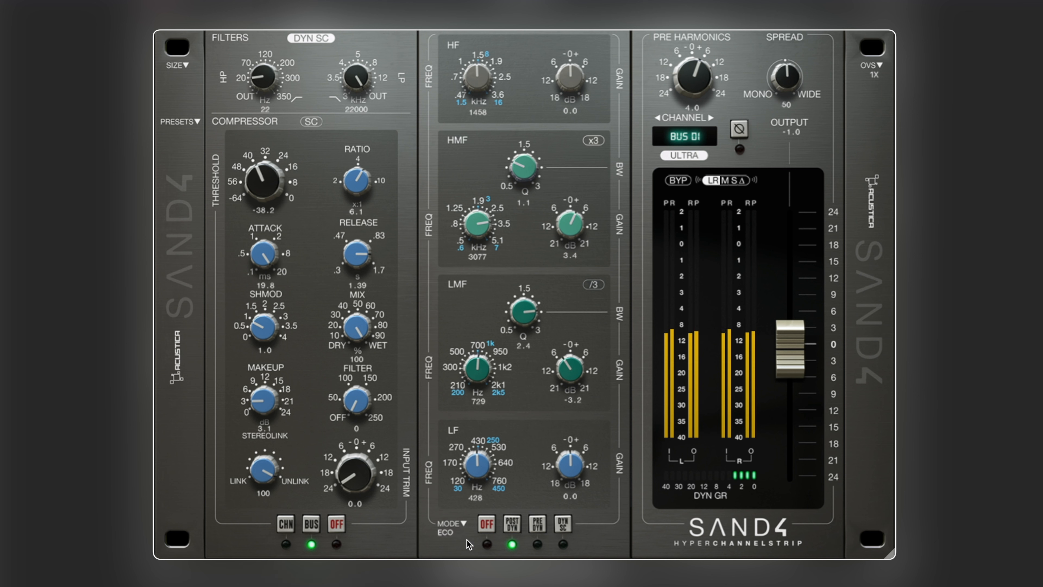
{"action": "left_click", "coordinate": [464, 524]}
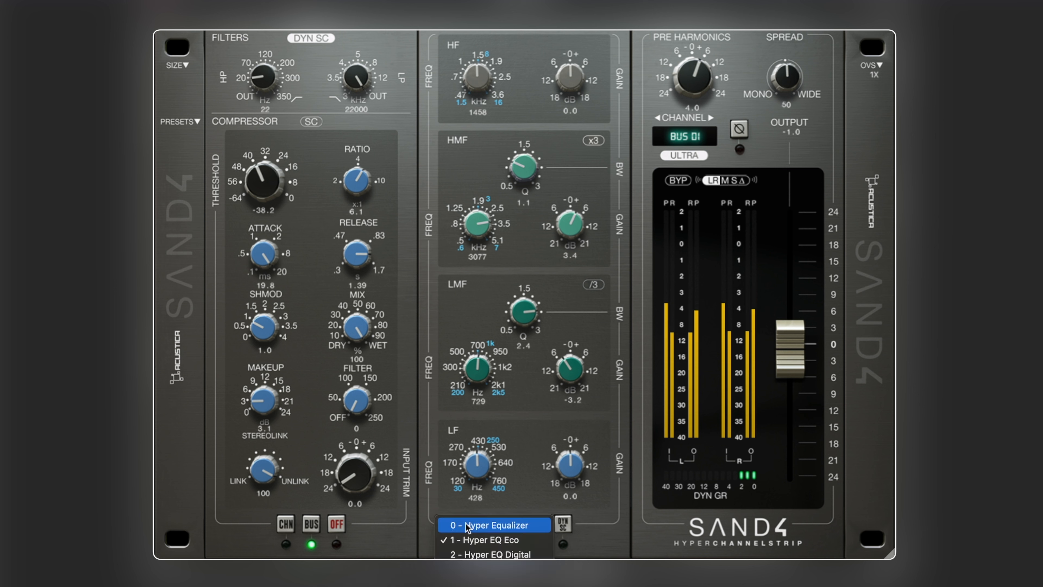
{"action": "left_click", "coordinate": [468, 525]}
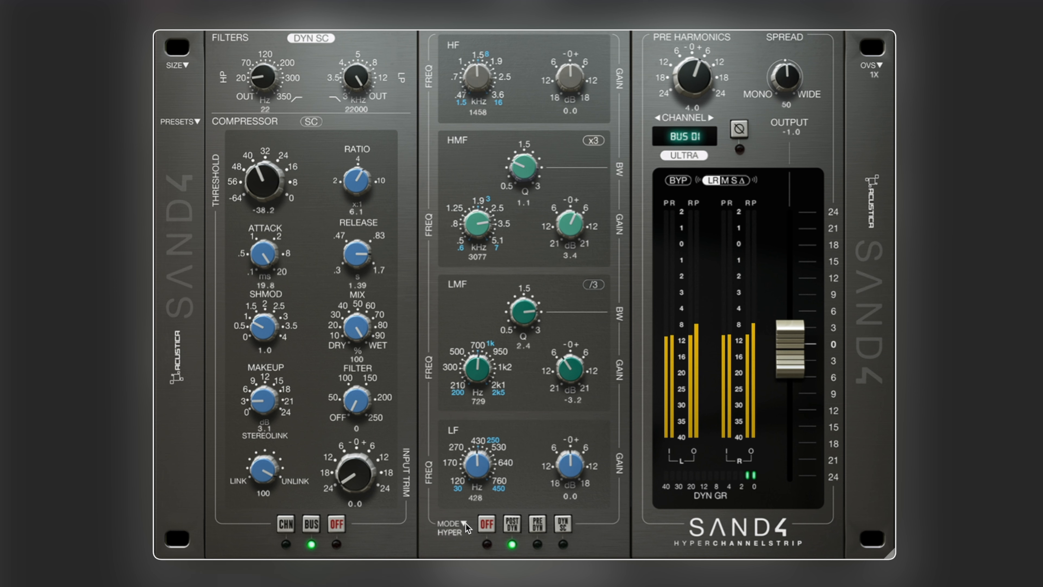
{"action": "left_click", "coordinate": [468, 527]}
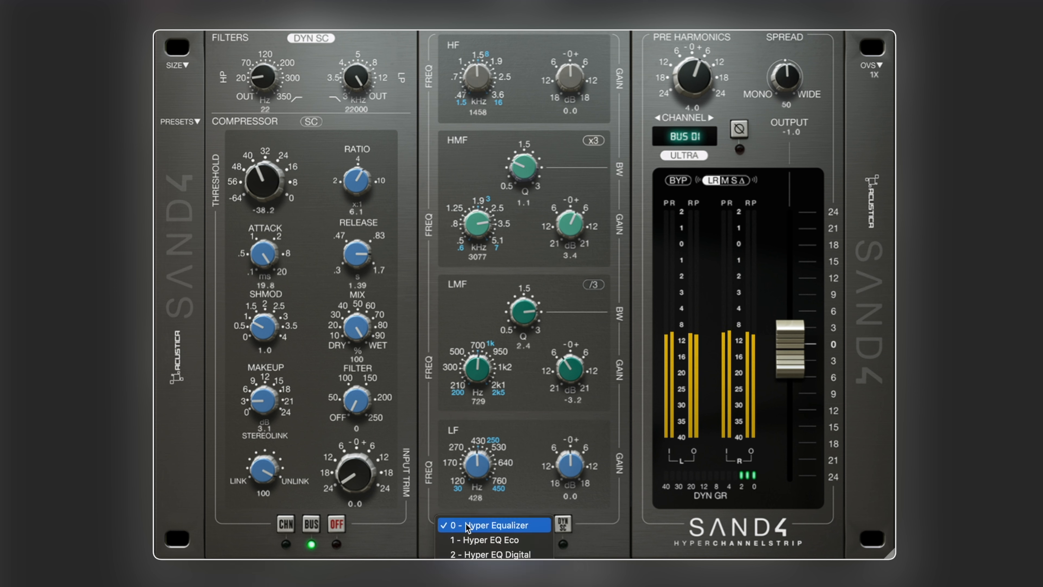
{"action": "left_click", "coordinate": [473, 553]}
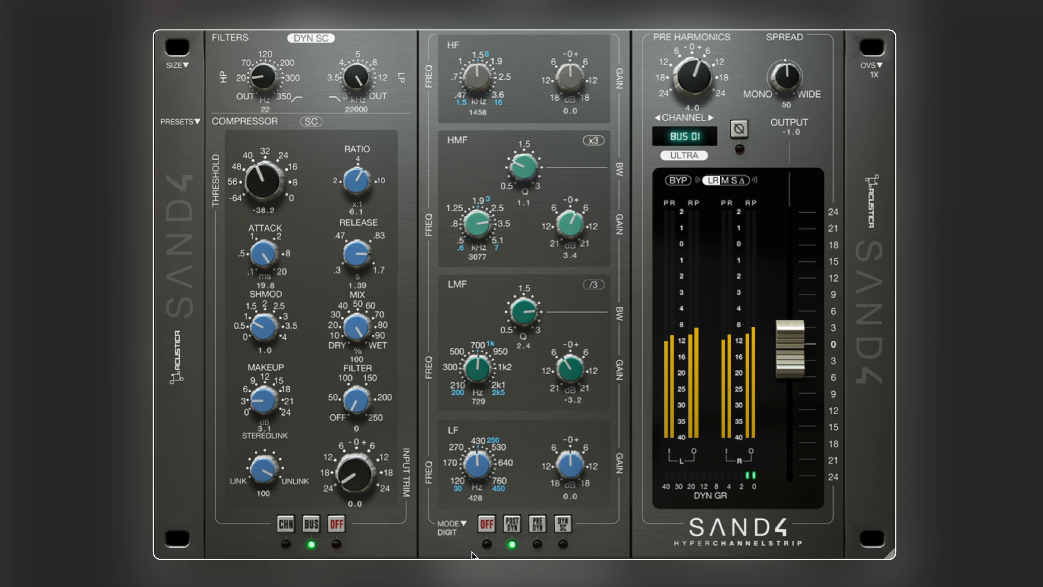
{"action": "left_click", "coordinate": [467, 528]}
{"action": "left_click", "coordinate": [468, 529]}
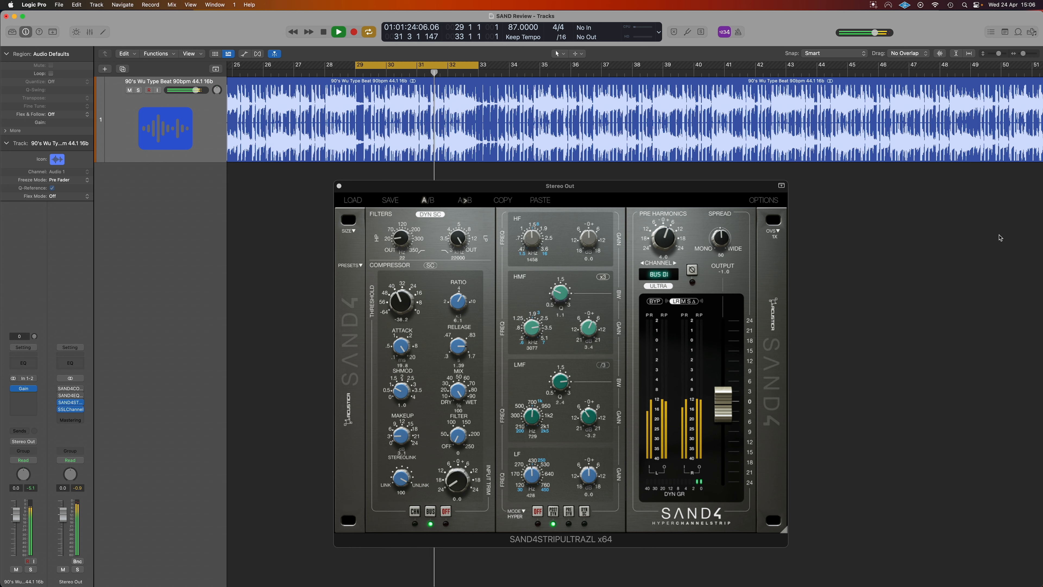
Open the SAND4EQ plugin from the Stereo Out channel and arrange its window side by side with the channel strip
{"action": "left_click", "coordinate": [70, 395]}
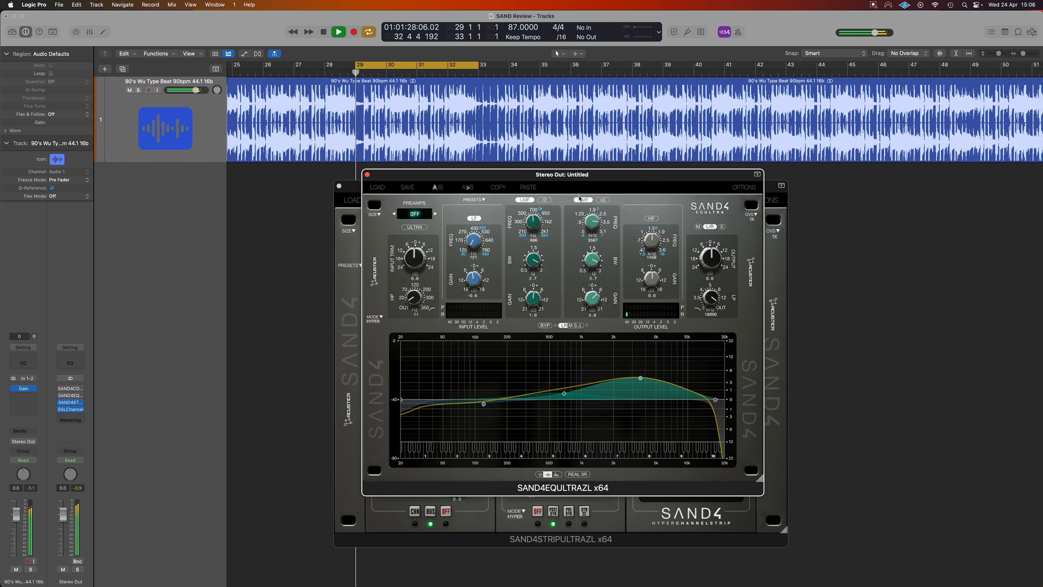
{"action": "left_click_drag", "start_coordinate": [724, 181], "coordinate": [550, 192]}
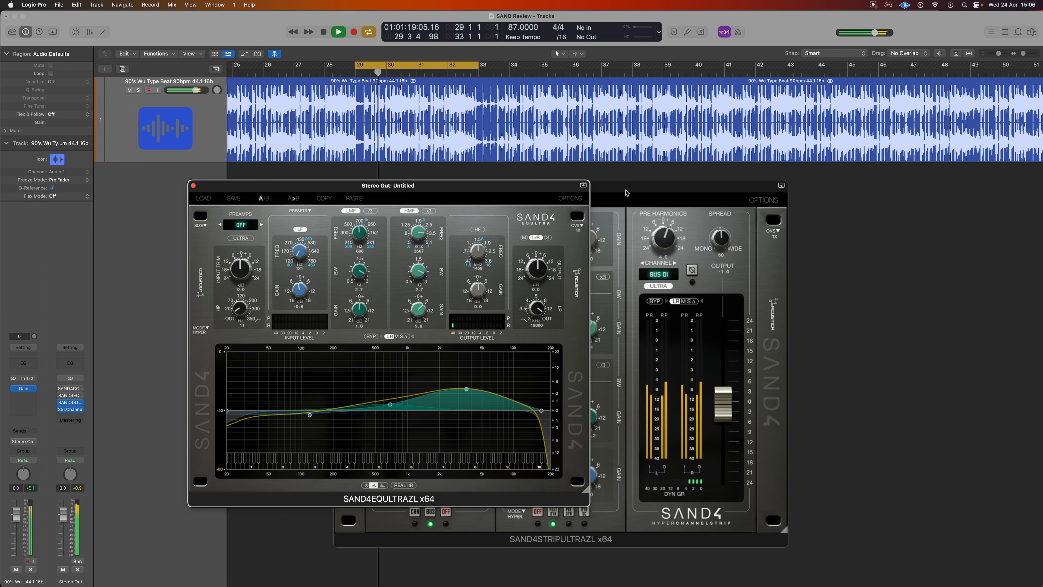
{"action": "left_click_drag", "start_coordinate": [626, 189], "coordinate": [633, 188]}
{"action": "left_click_drag", "start_coordinate": [430, 185], "coordinate": [643, 170]}
{"action": "left_click_drag", "start_coordinate": [489, 181], "coordinate": [439, 189]}
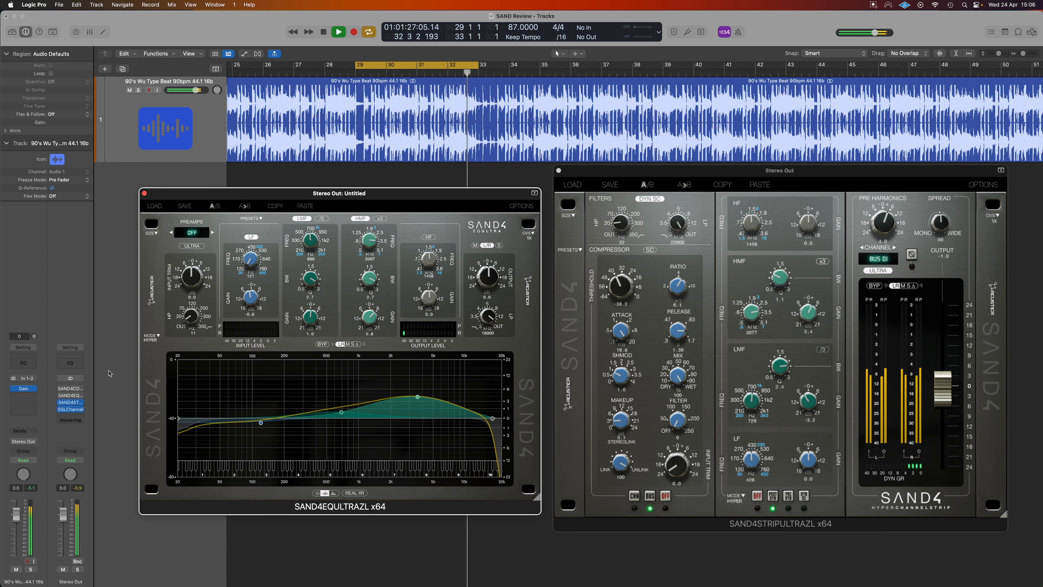
Open the SAND4COMP plugin from the Stereo Out channel and place its window in front, overlapping the EQ and channel strip
{"action": "left_click", "coordinate": [70, 388]}
{"action": "left_click_drag", "start_coordinate": [624, 206], "coordinate": [382, 225]}
{"action": "left_click_drag", "start_coordinate": [474, 224], "coordinate": [678, 300]}
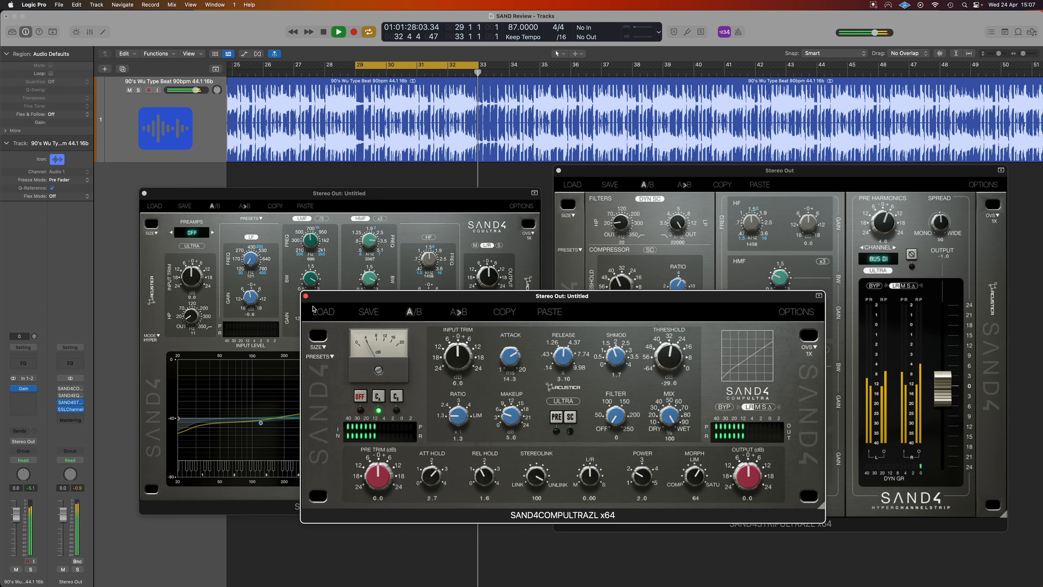
Bring the channel strip, compressor and EQ windows forward in turn to compare them, finishing with the channel strip
{"action": "left_click", "coordinate": [802, 172]}
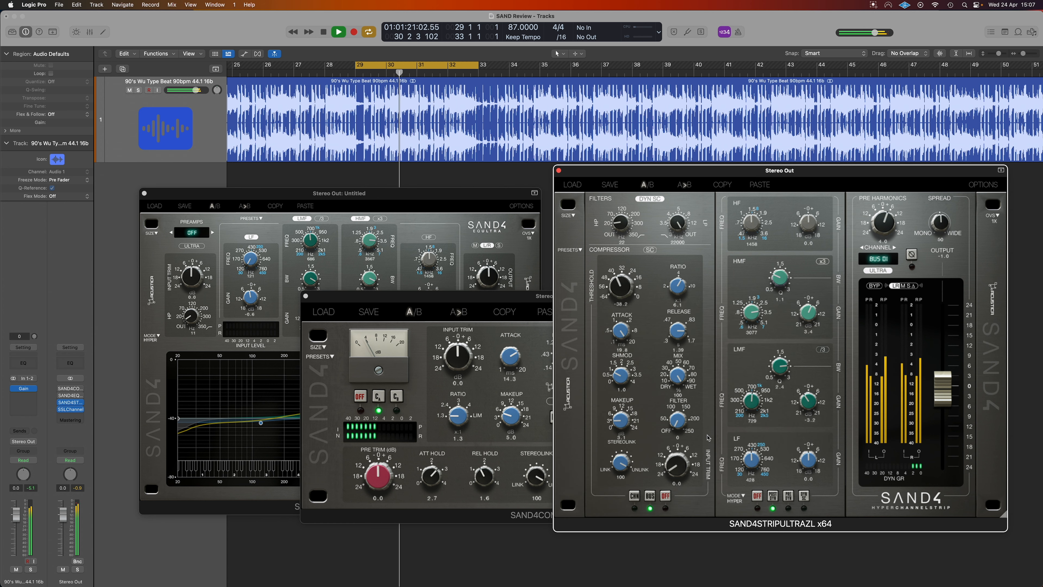
{"action": "left_click", "coordinate": [513, 297]}
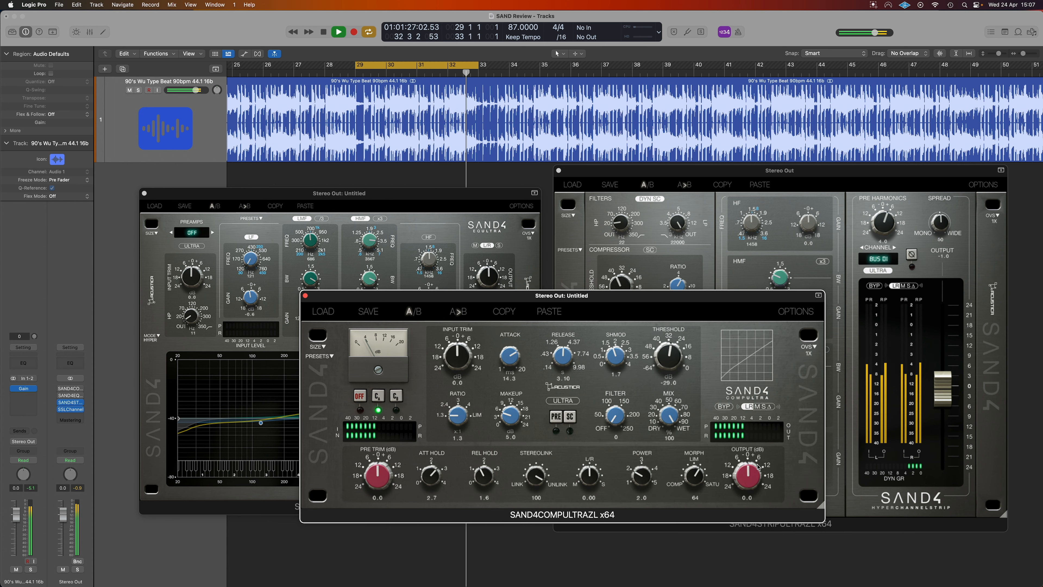
{"action": "left_click", "coordinate": [275, 360]}
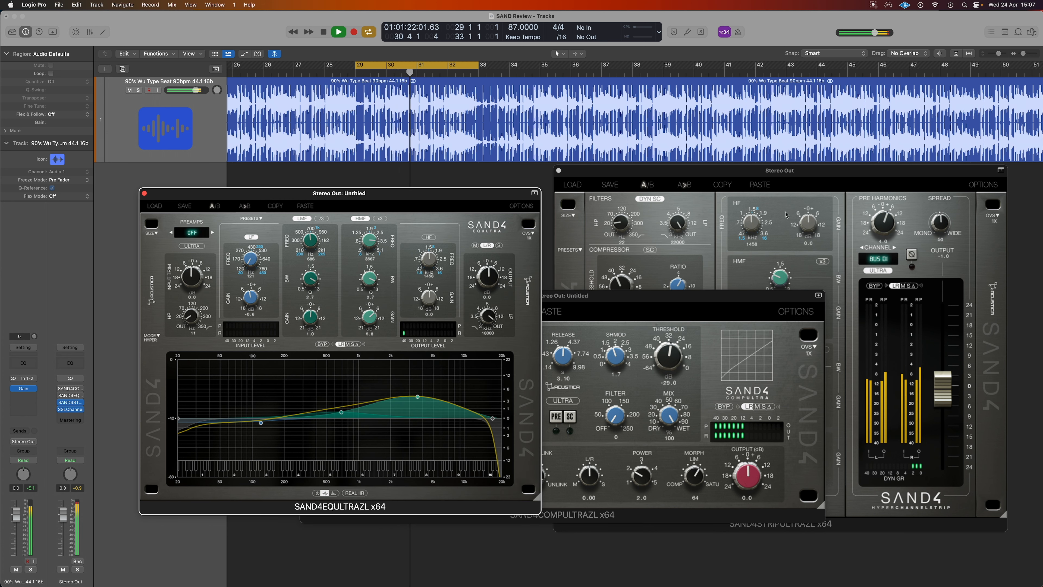
{"action": "left_click", "coordinate": [814, 170]}
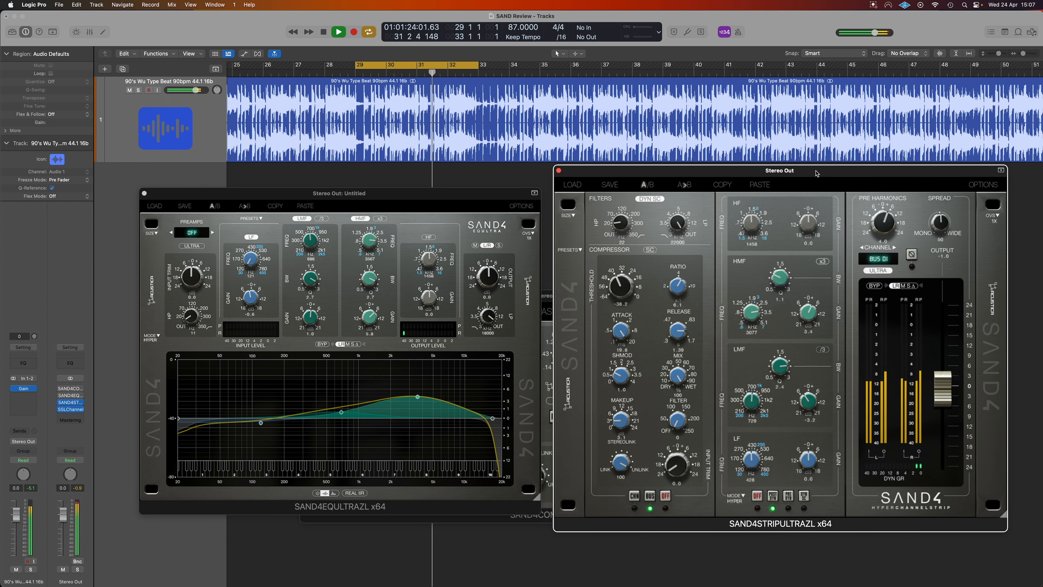
Close the SAND4 channel strip window and move the compressor window over beside the EQ
{"action": "left_click_drag", "start_coordinate": [813, 171], "coordinate": [649, 168]}
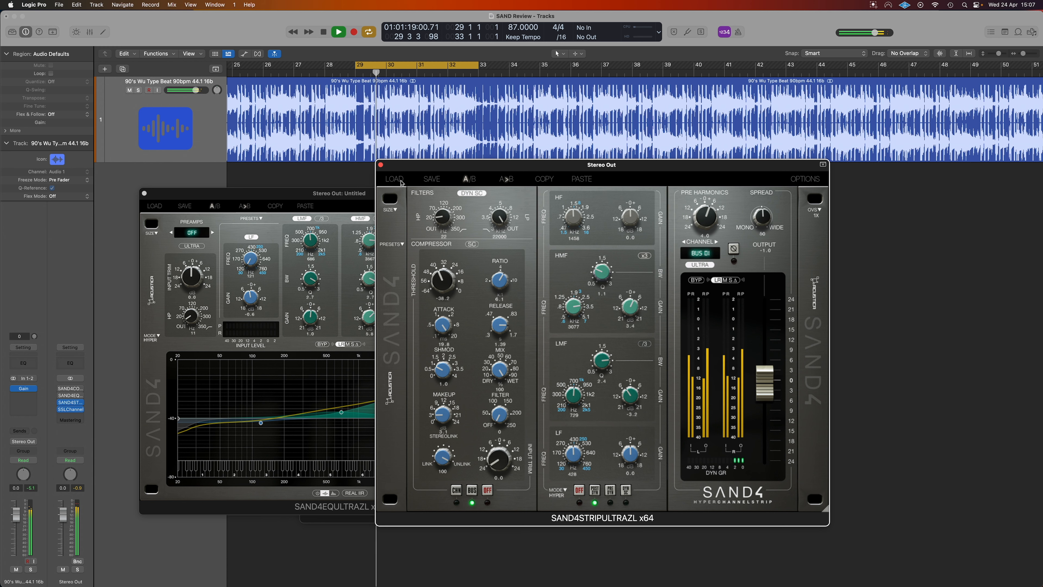
{"action": "left_click", "coordinate": [380, 165]}
{"action": "left_click_drag", "start_coordinate": [596, 297], "coordinate": [773, 288]}
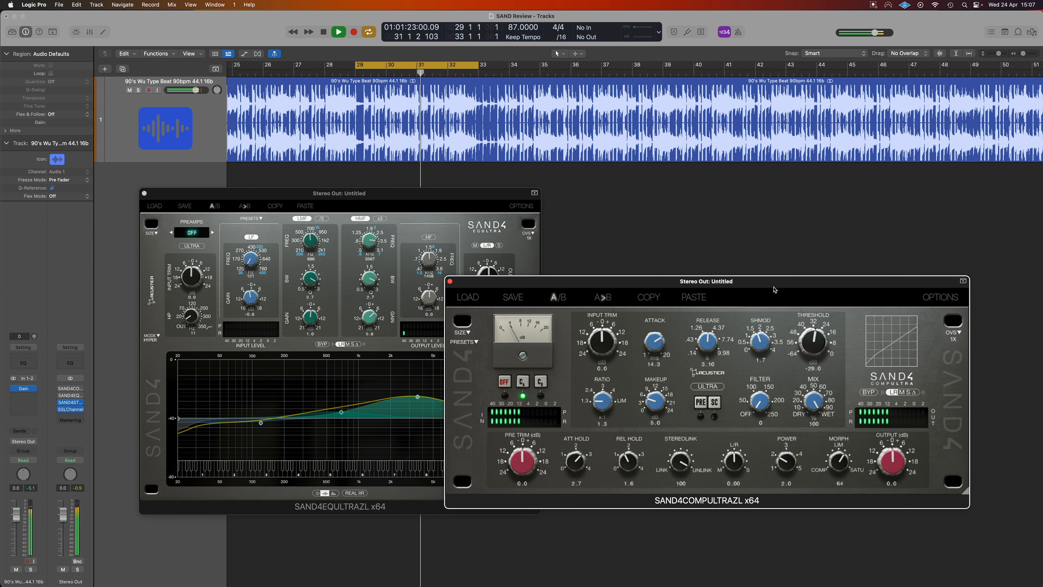